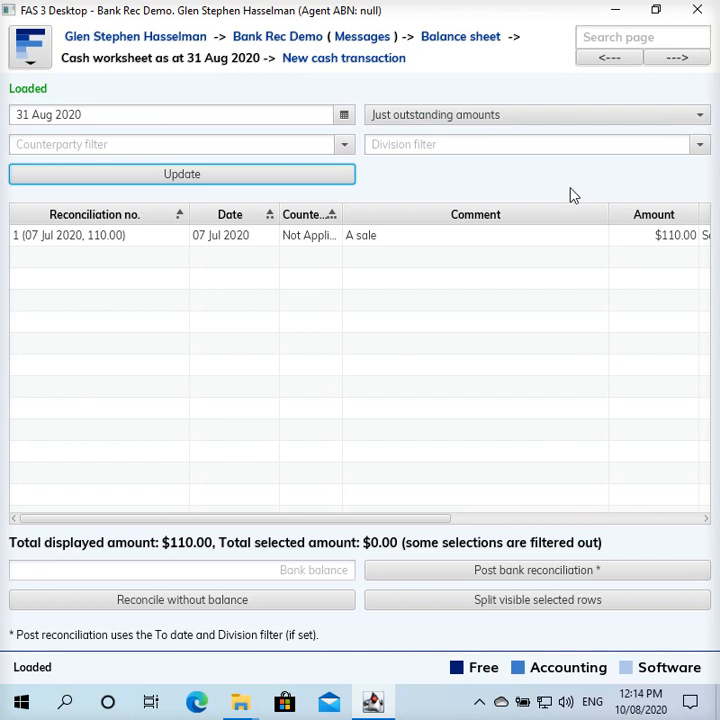
Start a new account in the Bank Rec Demo business and name it "High interest savings account".
click(297, 40)
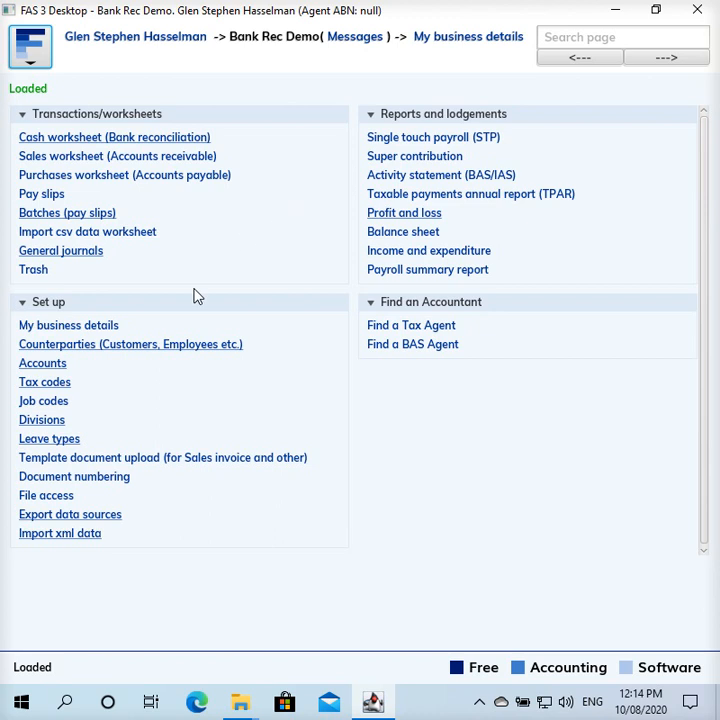
click(43, 366)
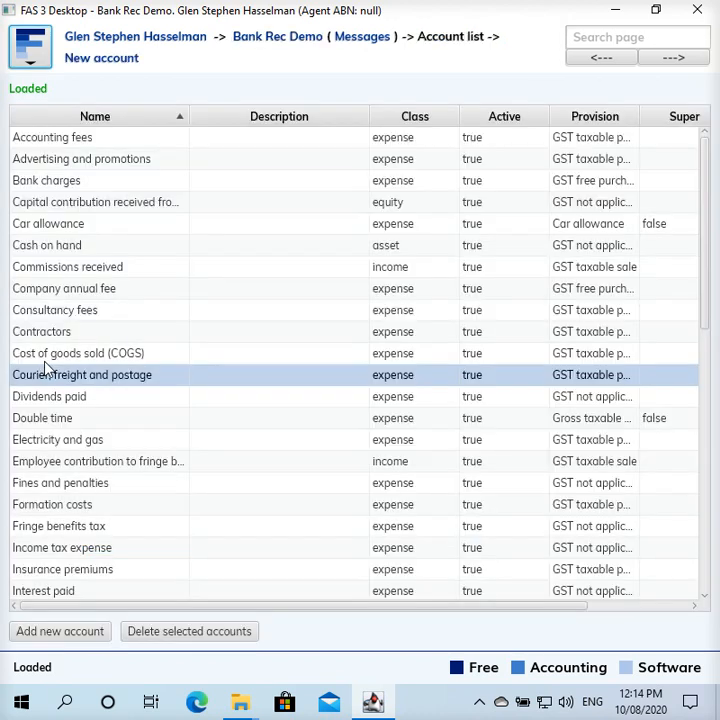
click(123, 63)
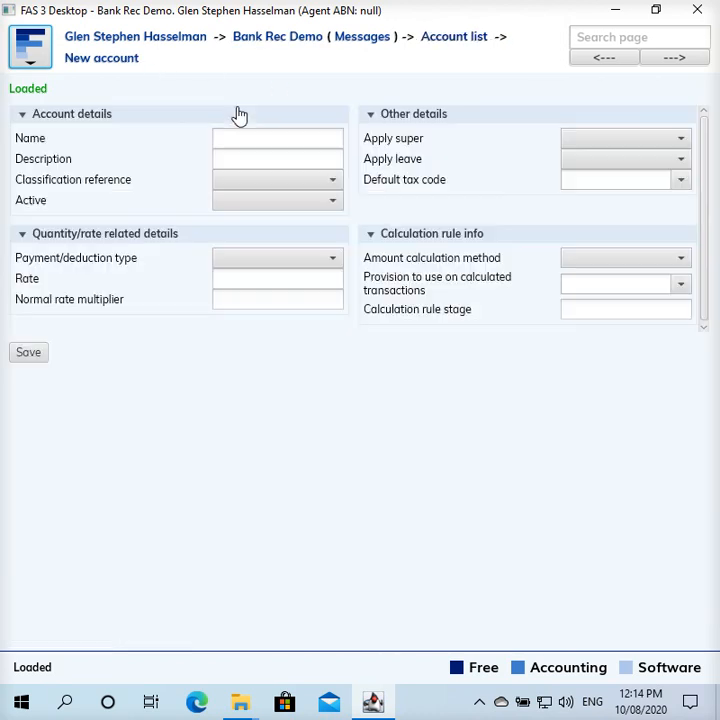
click(237, 138)
text(High in)
text(terest sav)
text(ings account)
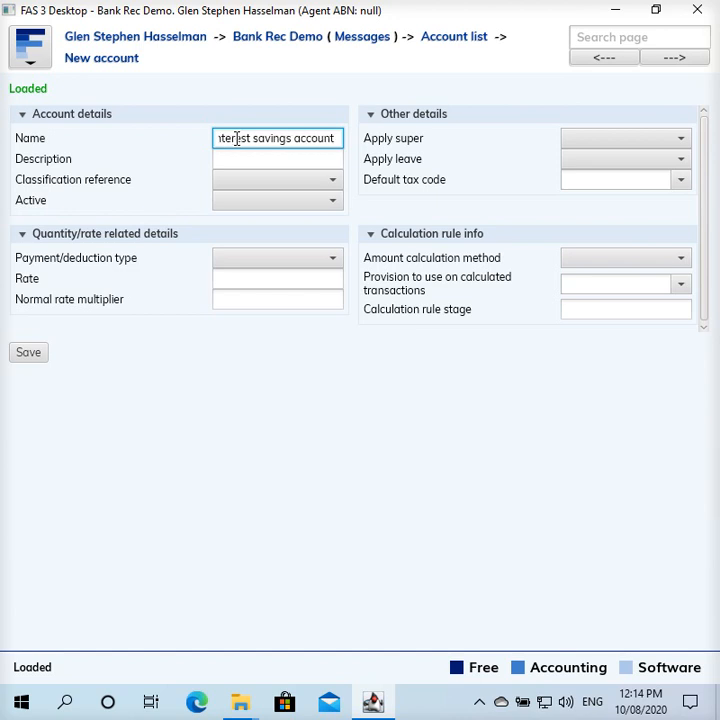
Classify the new account as an active Asset with default tax code GST not applicable, and save it.
click(236, 182)
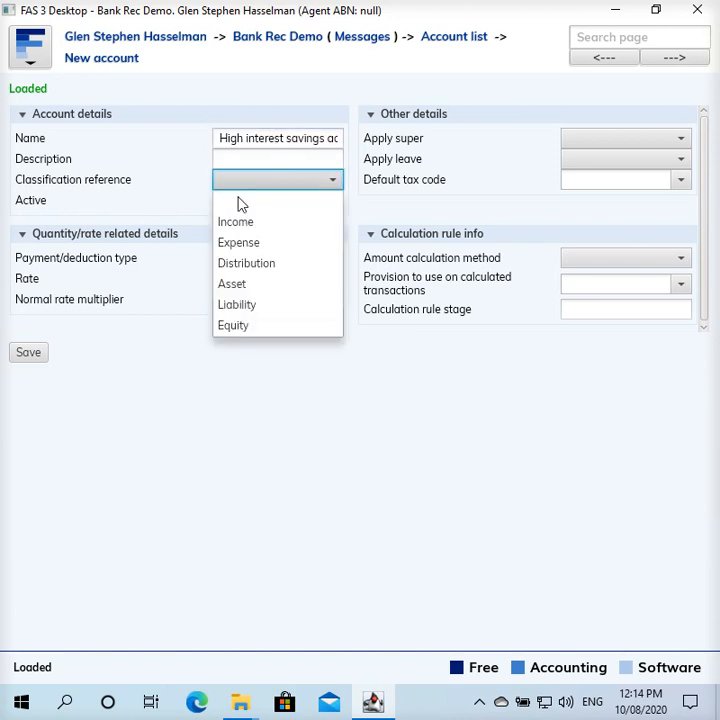
click(242, 284)
click(273, 208)
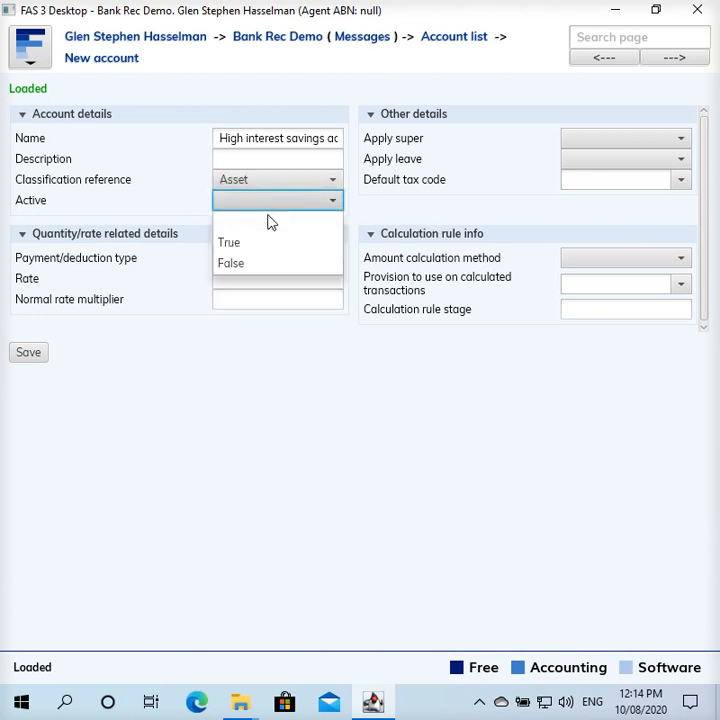
click(270, 243)
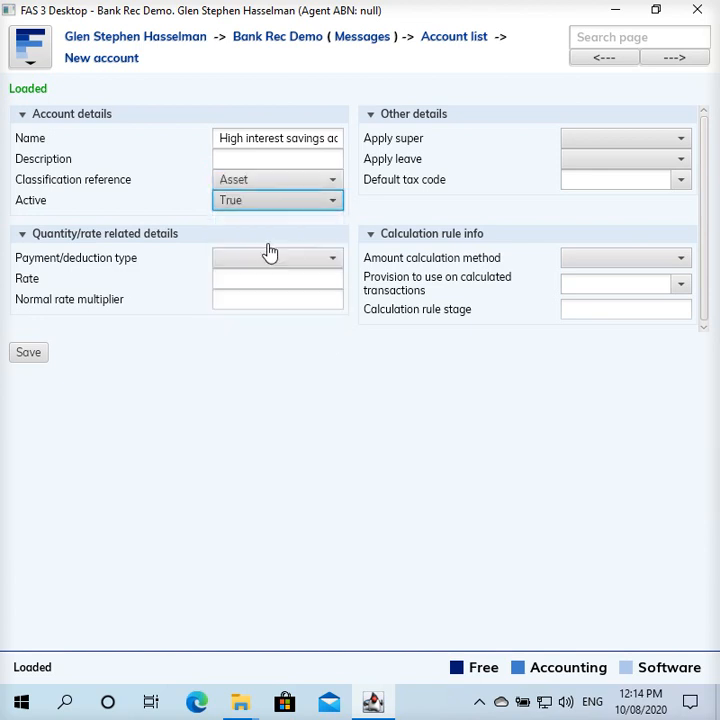
click(592, 180)
text(not)
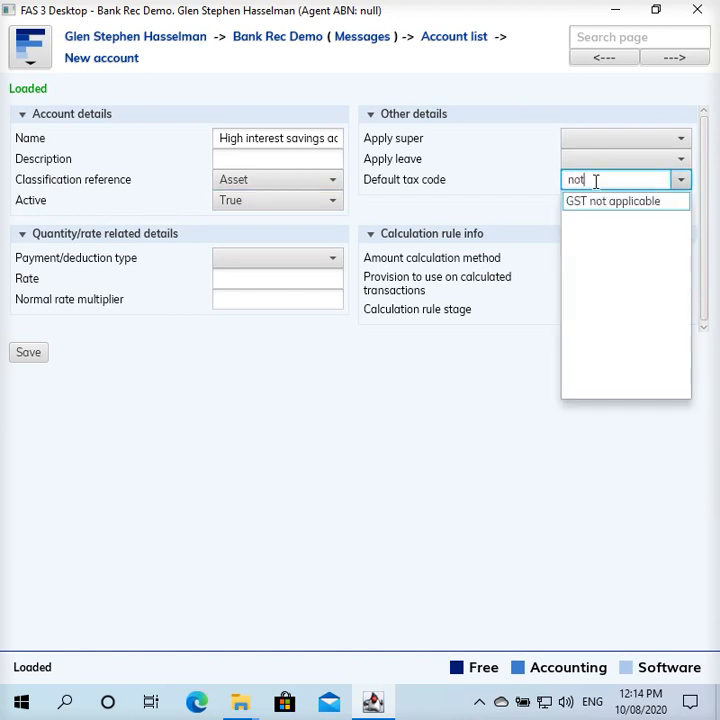
key(Return)
click(28, 354)
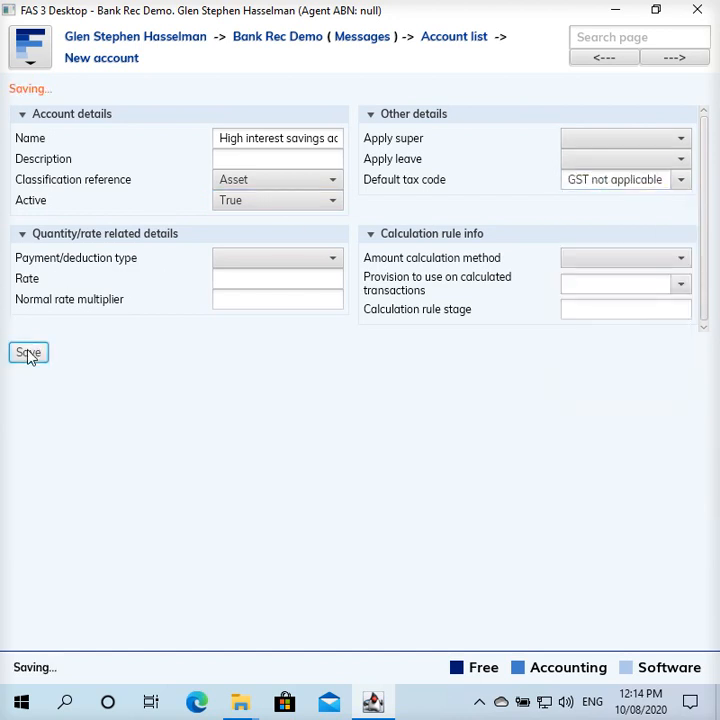
Start a new cash transaction from the cash worksheet as a Cash payment dated 15 Jul 2020.
click(295, 40)
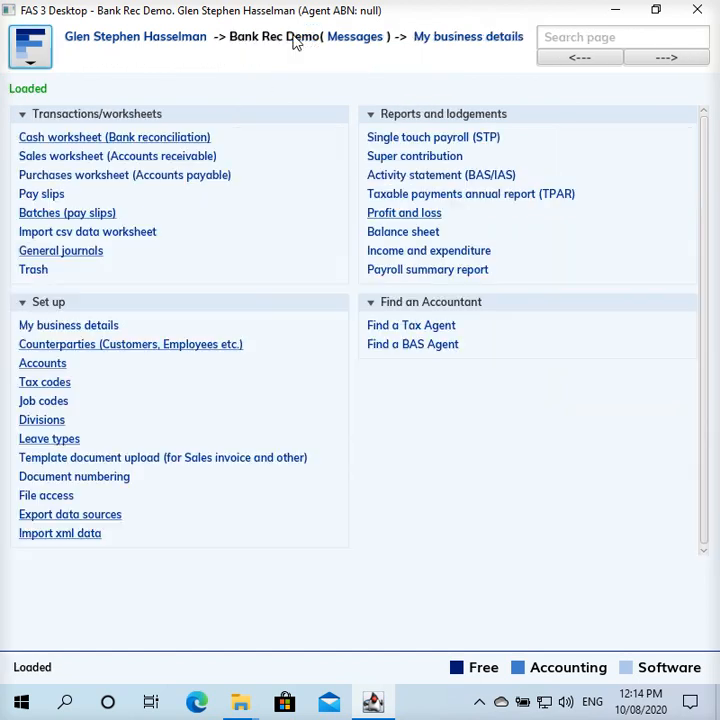
click(186, 143)
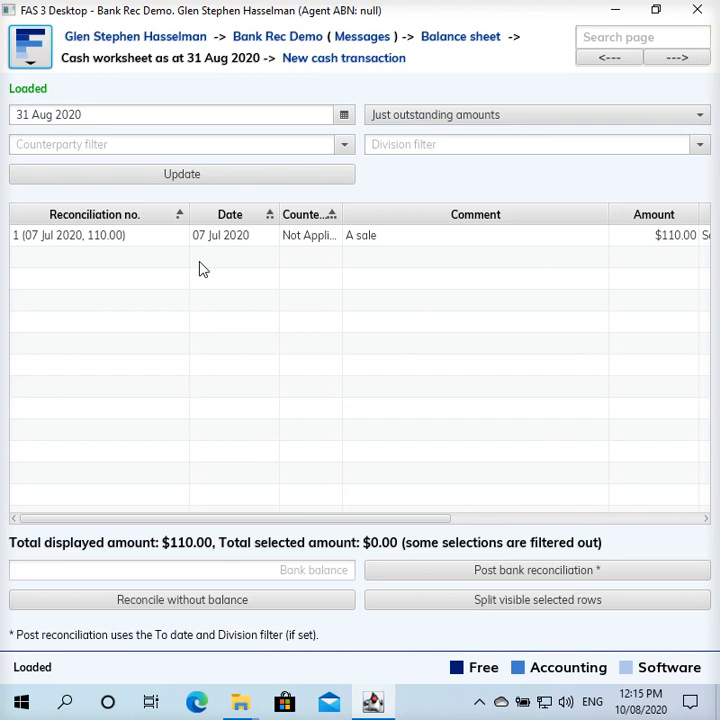
click(372, 60)
click(264, 135)
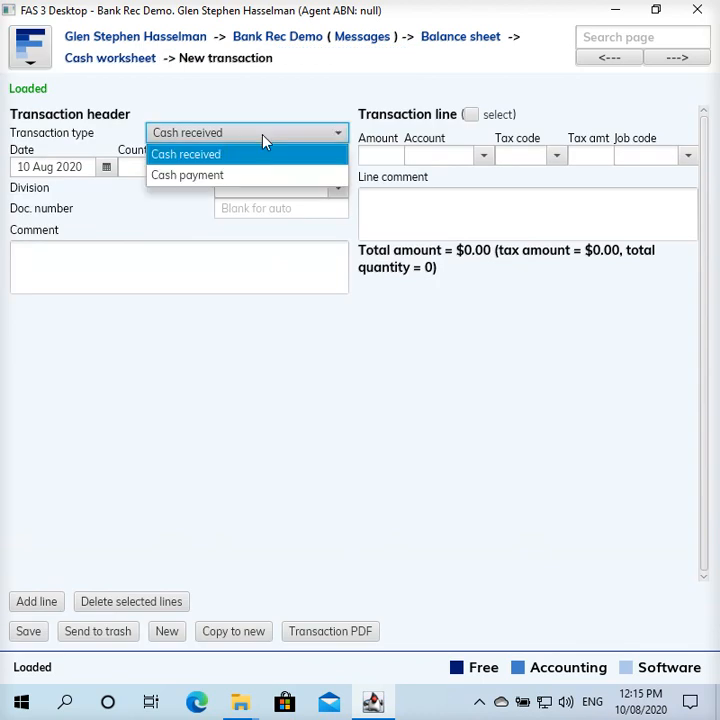
click(264, 177)
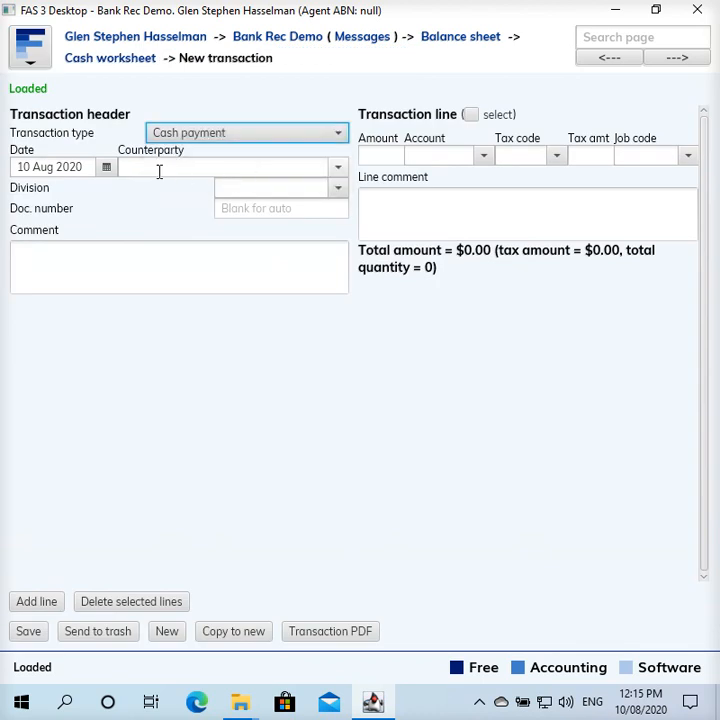
click(107, 167)
click(21, 193)
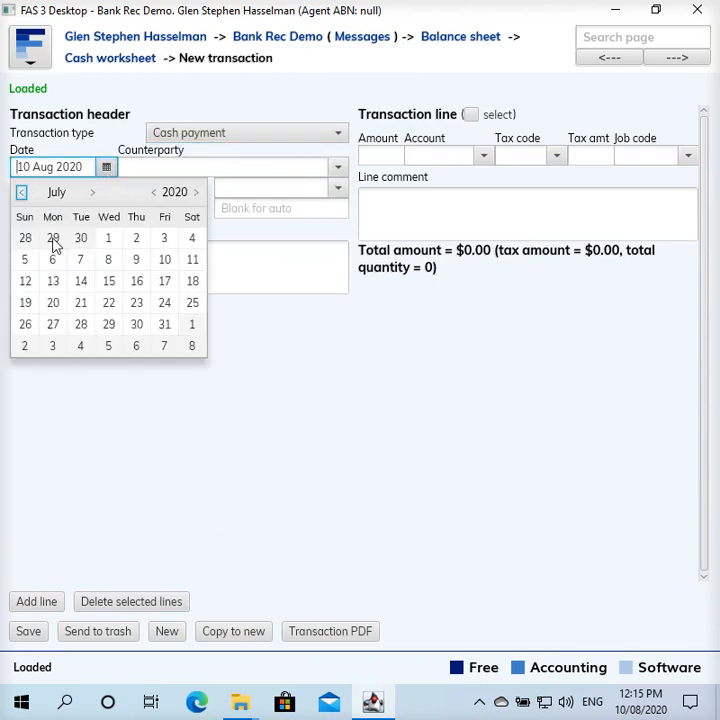
click(101, 276)
Set the payment's counterparty to Not Applicable and enter the comment "Deposit to high interest savings".
click(165, 166)
text(not)
key(Return)
key(Tab)
key(Tab)
key(Tab)
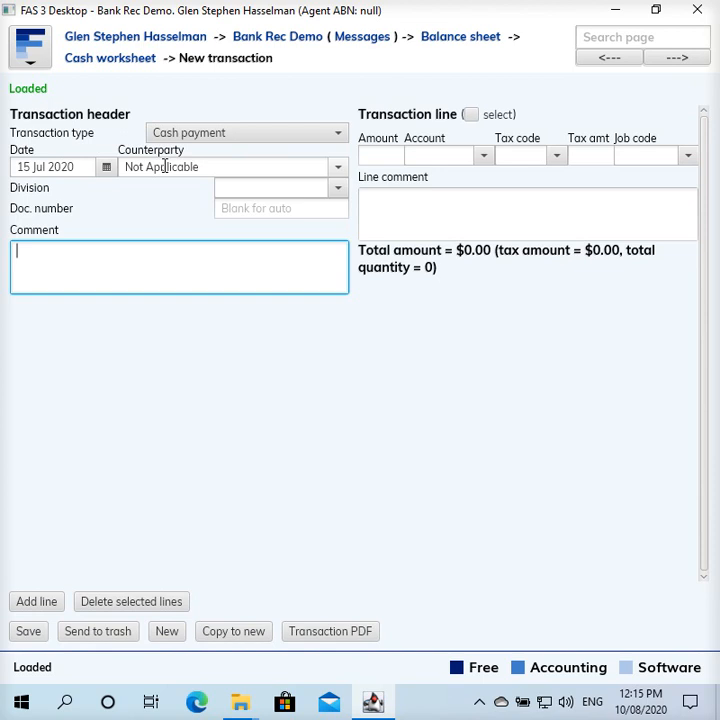
text(Deposit to high interest savings)
Enter a transaction line of 100.00 to the High interest savings account and save the payment.
key(Tab)
key(Tab)
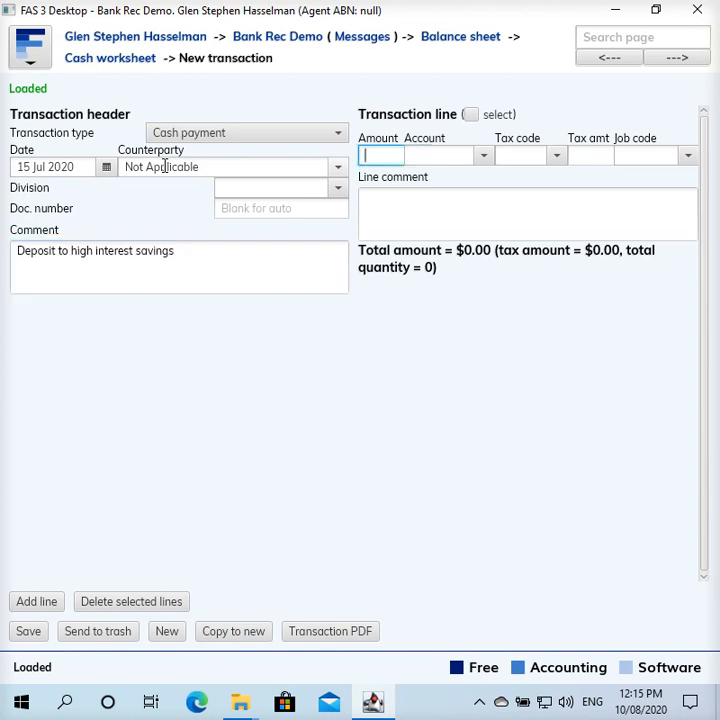
text(100)
key(Tab)
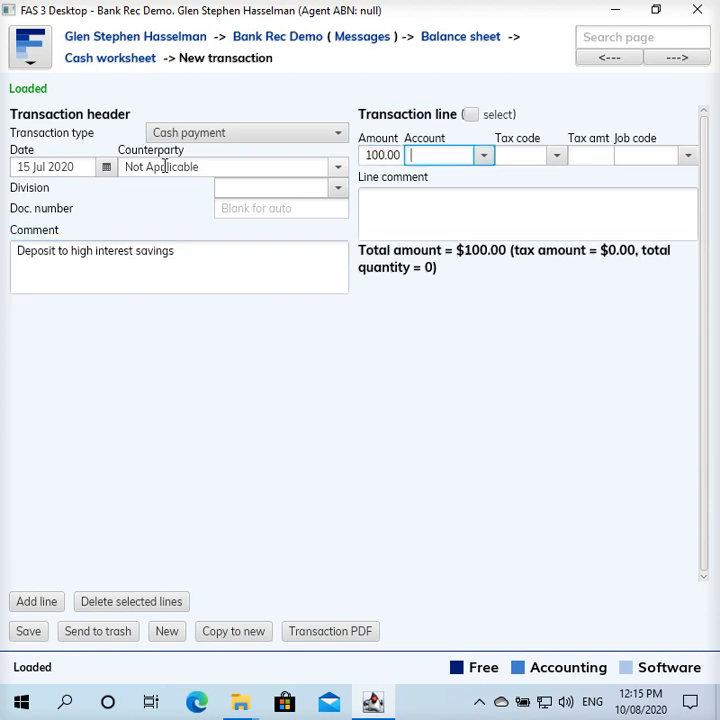
text(high)
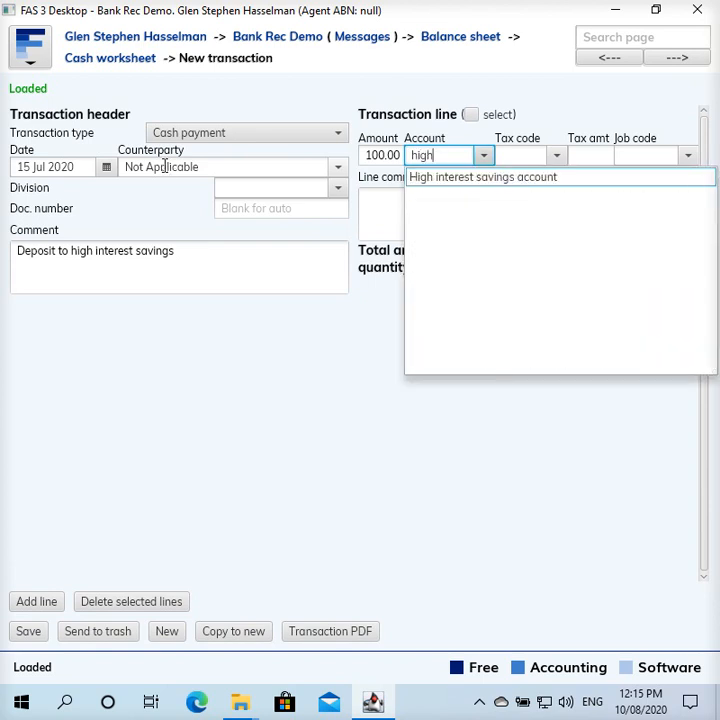
key(Return)
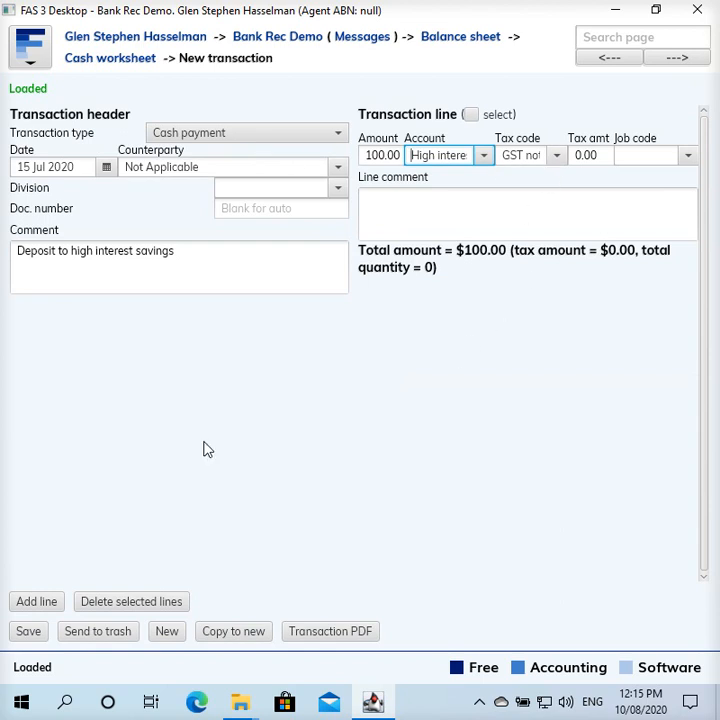
click(29, 633)
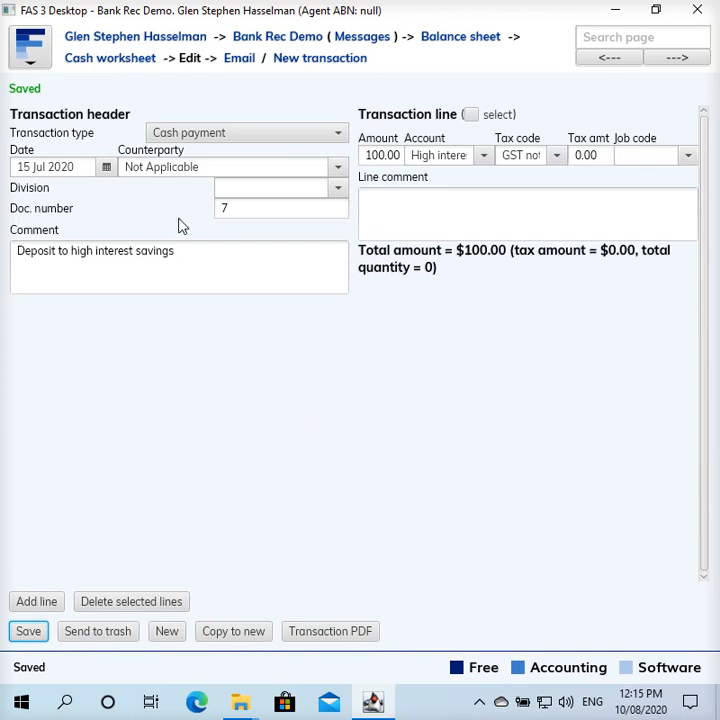
Return to the cash worksheet and examine the outstanding sale and savings deposit entries.
click(146, 64)
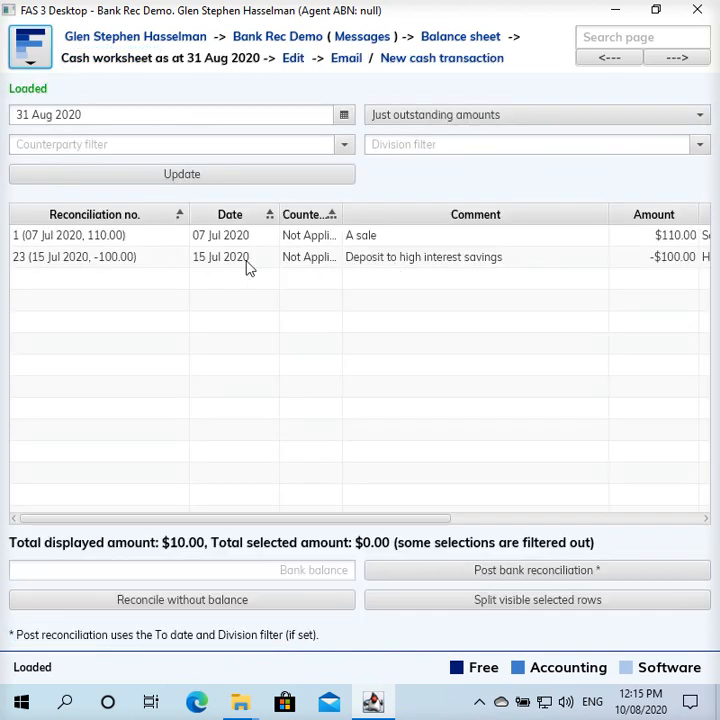
click(668, 262)
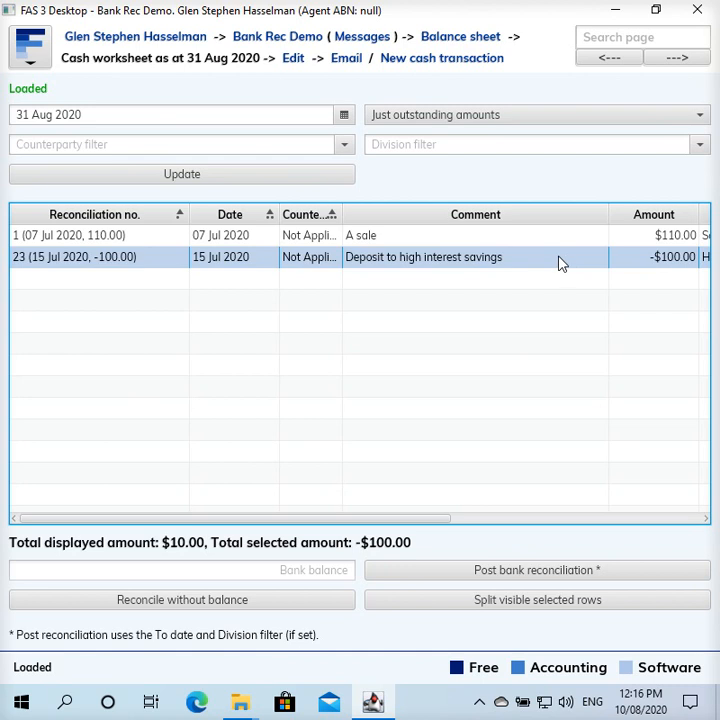
click(671, 244)
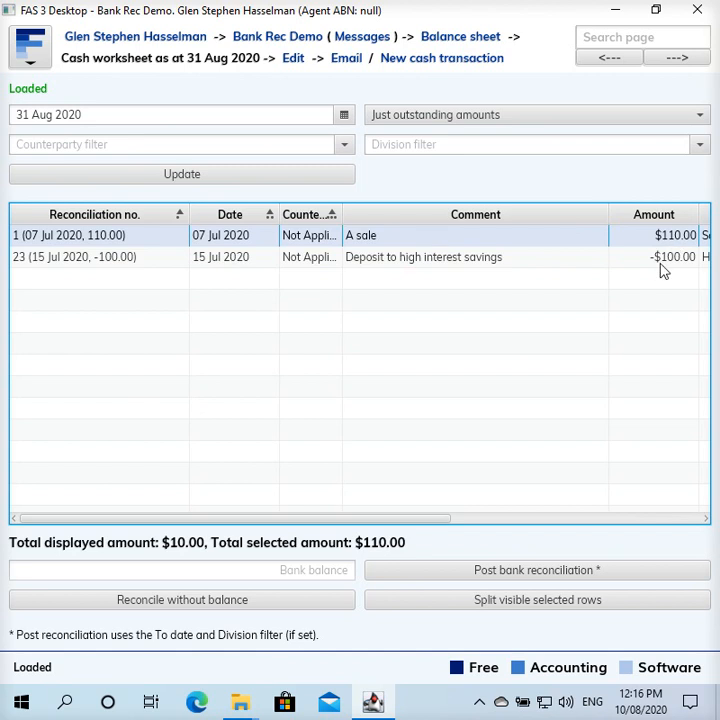
click(661, 265)
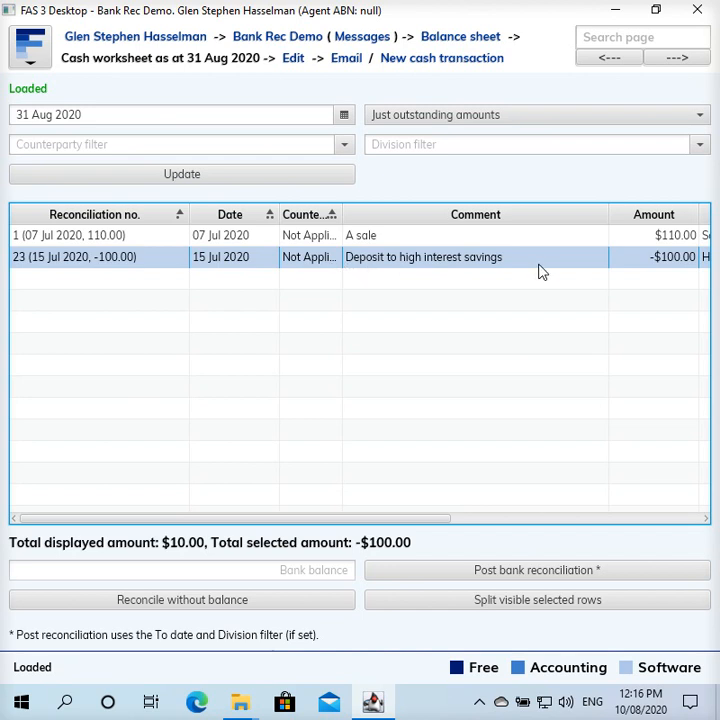
View the balance sheet and open the transactions behind its High interest savings account line.
click(476, 37)
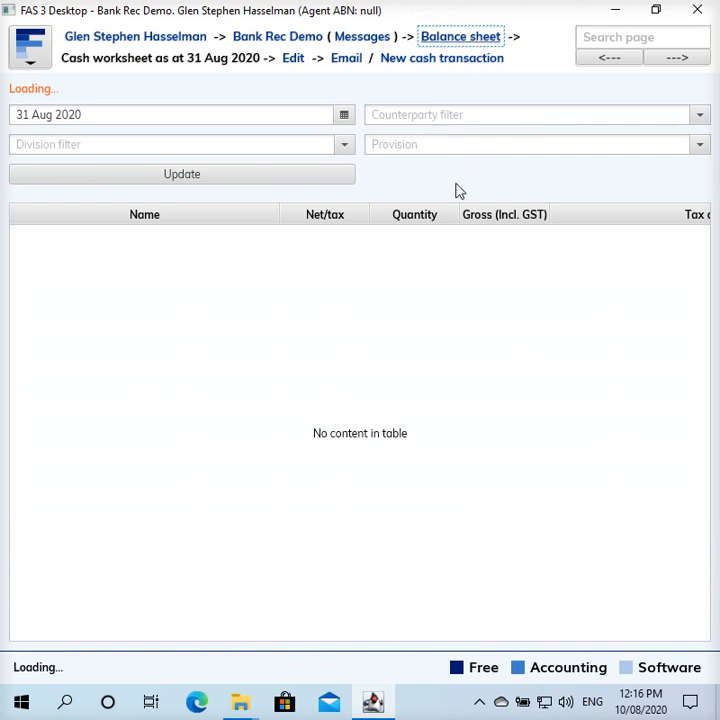
click(167, 325)
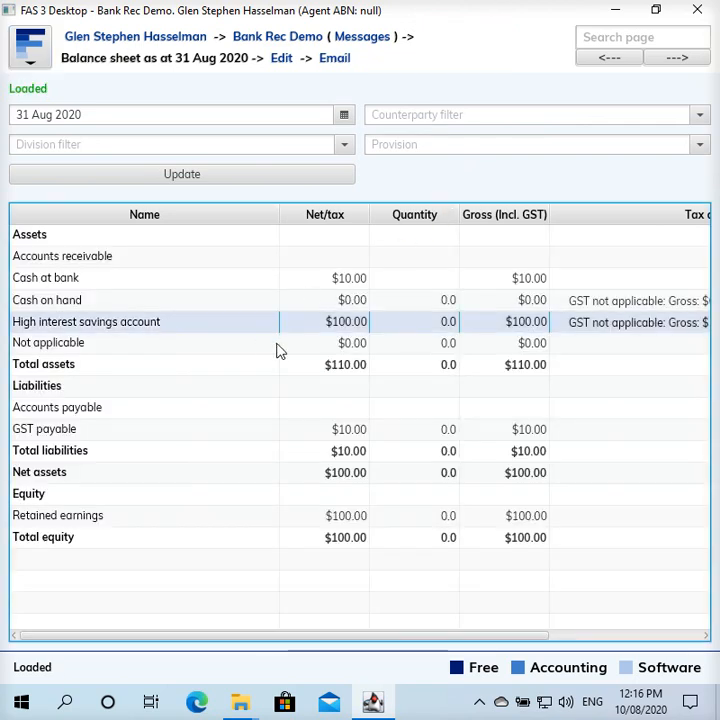
double_click(360, 331)
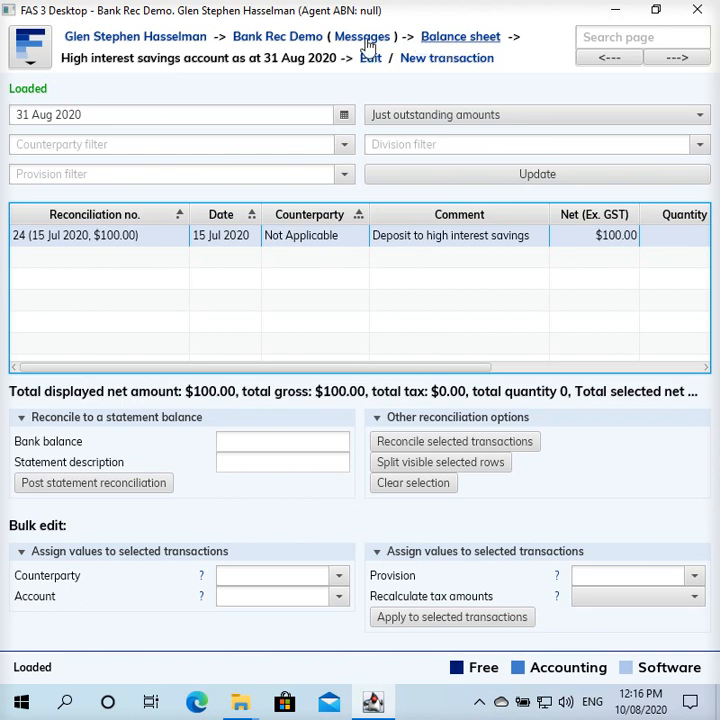
Start another cash transaction from the cash worksheet, keeping type Cash received and dating it 23 Jul 2020.
click(300, 45)
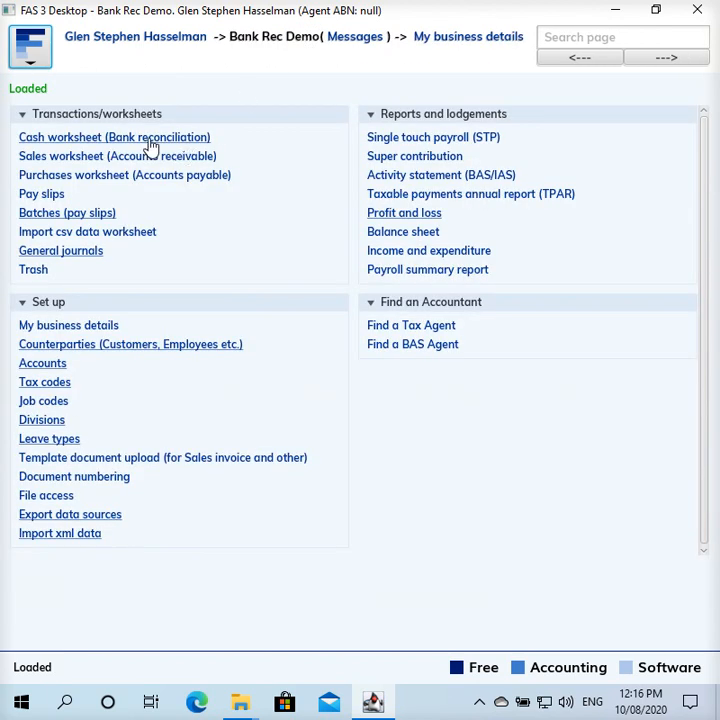
click(168, 137)
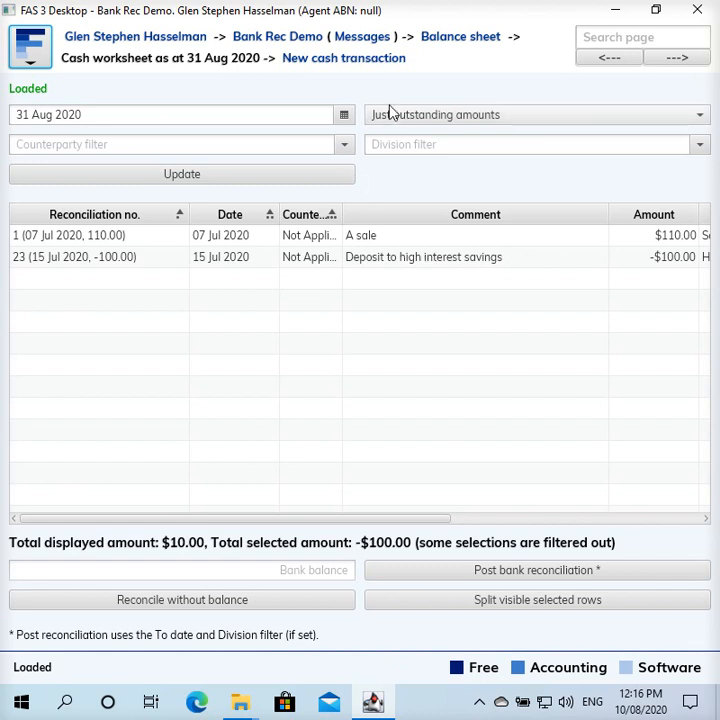
click(377, 66)
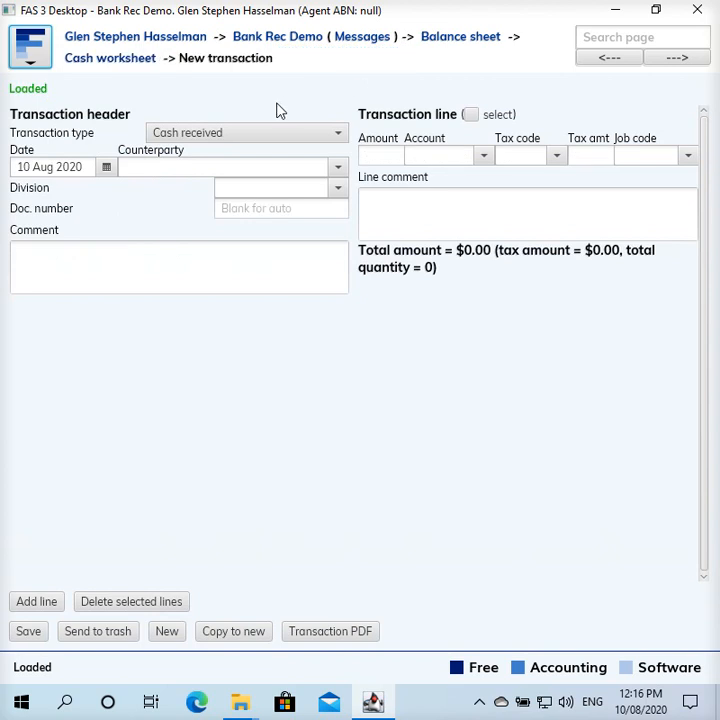
click(106, 167)
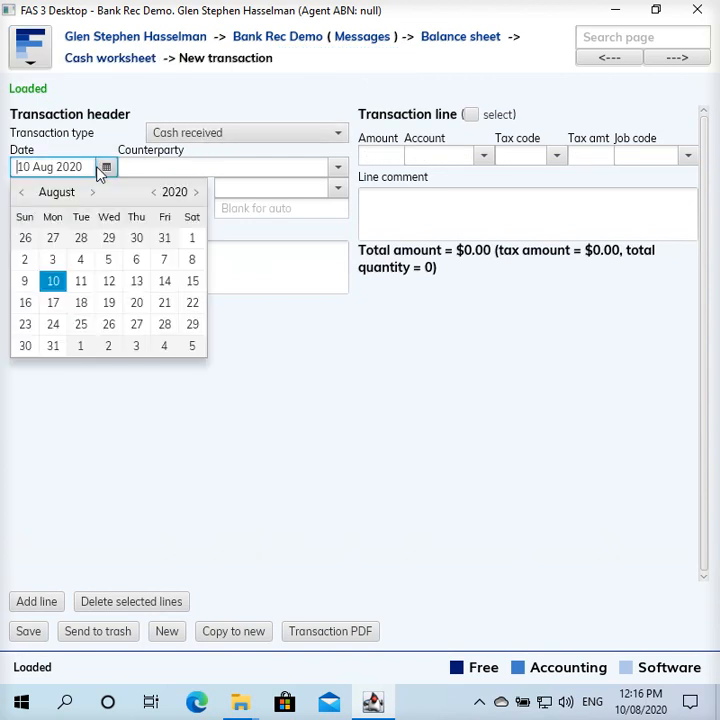
click(21, 193)
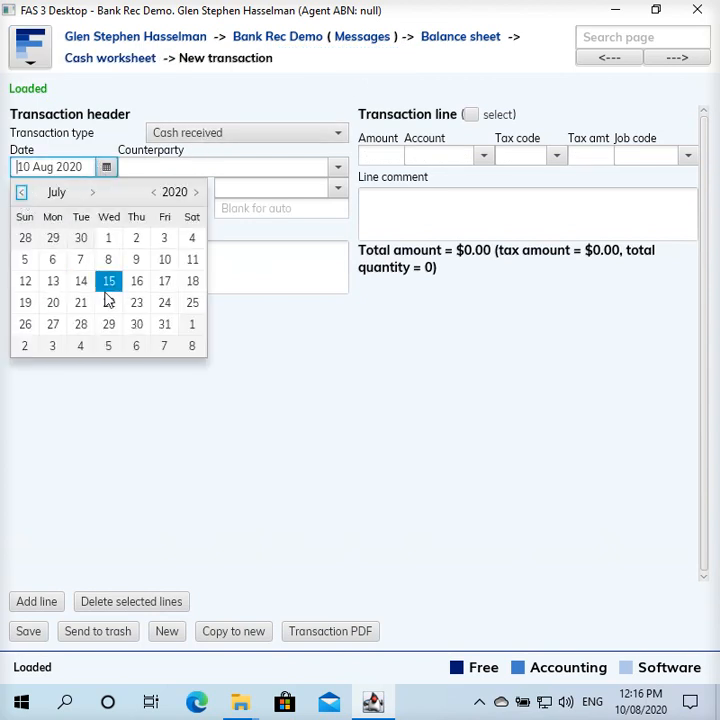
click(136, 303)
Set the counterparty of the cash receipt to Not Applicable and move on to its header comment.
click(186, 166)
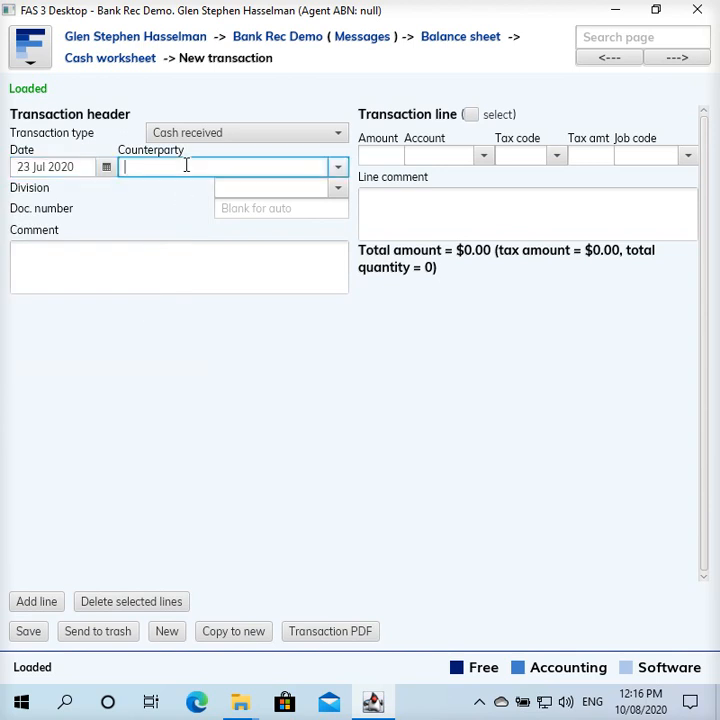
text(m)
key(BackSpace)
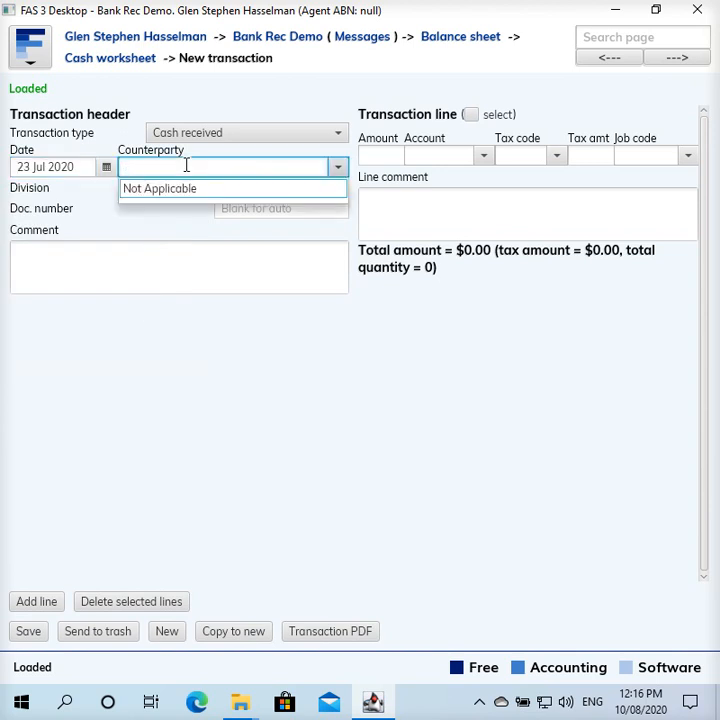
key(Down)
key(Tab)
key(Tab)
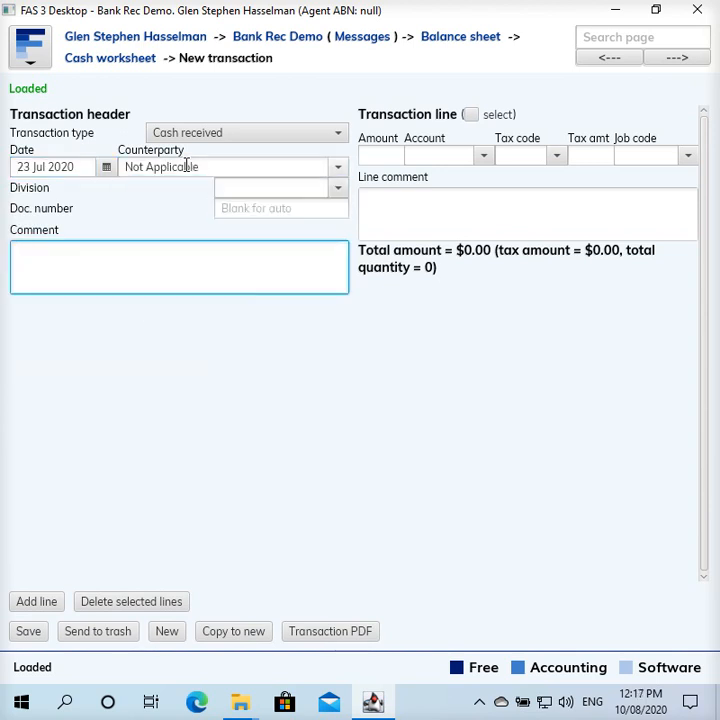
Enter "Withdraw fromhigh int savings" as the header comment of the cash receipt.
text(Withdraw fromhigh )
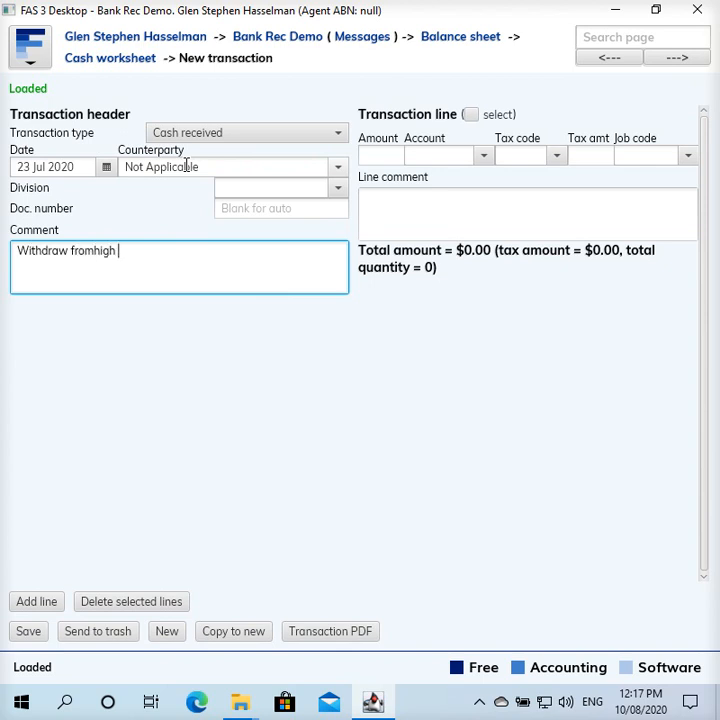
text(int savings)
key(Tab)
key(Tab)
Enter a 50.00 transaction line against High interest savings account and save the cash receipt.
text(50)
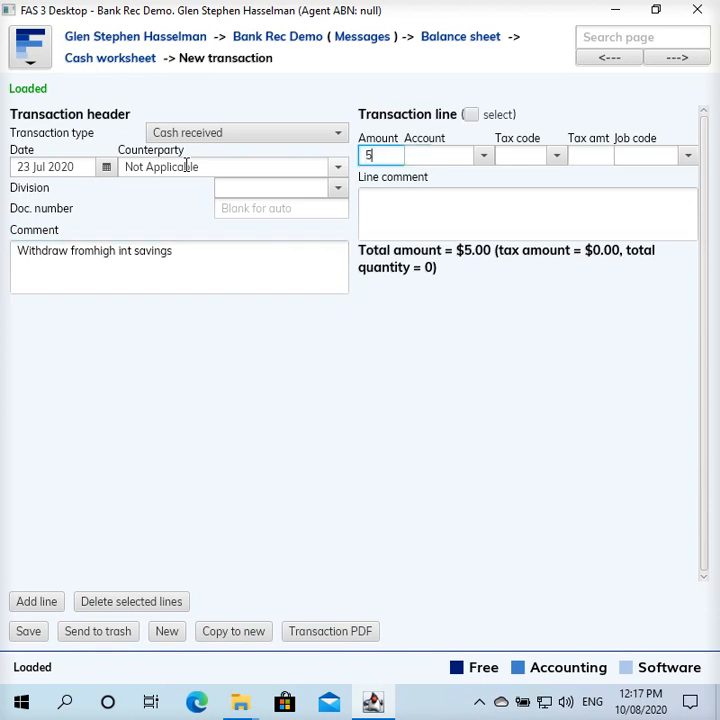
key(Tab)
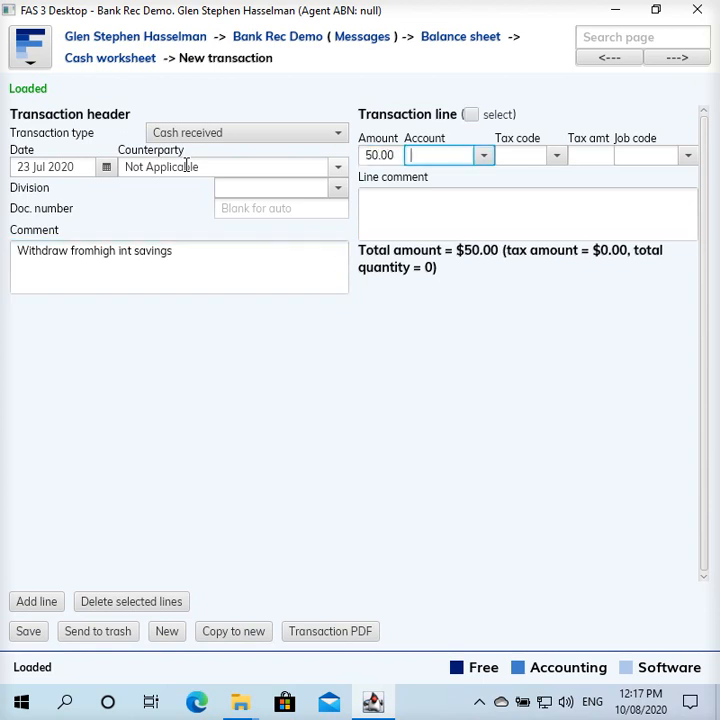
text(high)
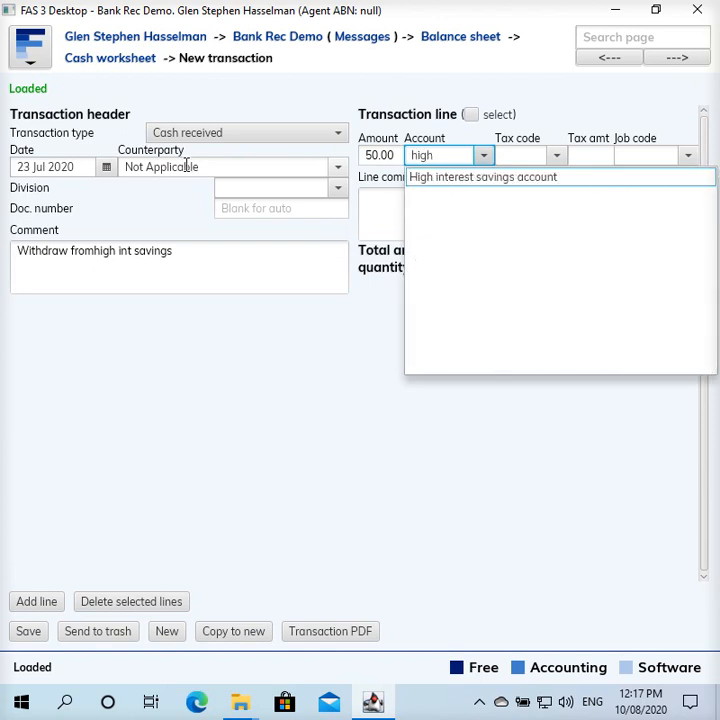
key(Return)
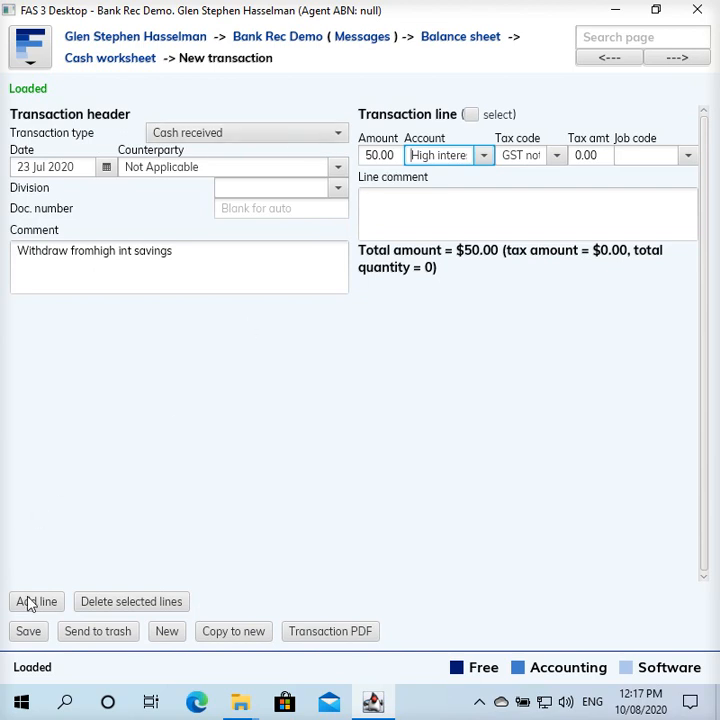
click(28, 631)
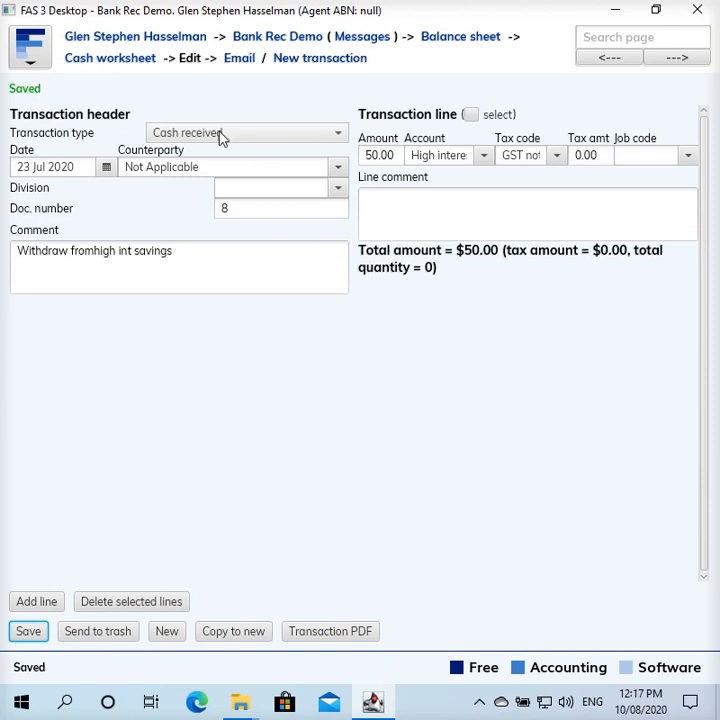
Return to the cash worksheet and examine the savings deposit and withdrawal entries.
click(136, 60)
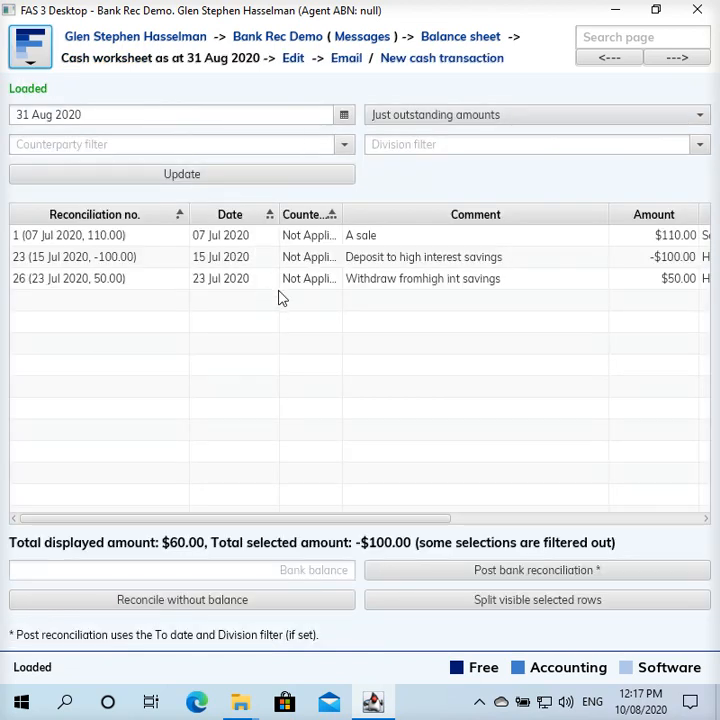
click(630, 260)
click(627, 282)
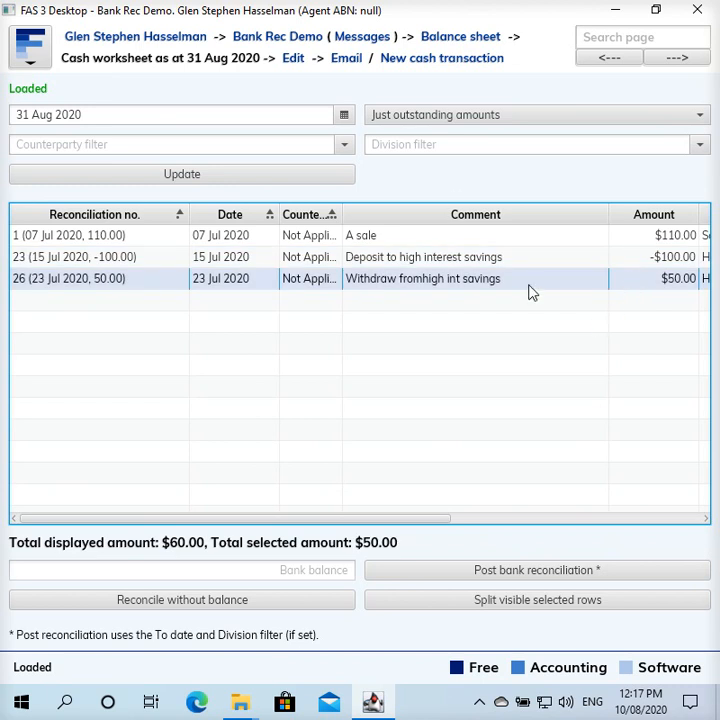
Open the High interest savings account line from the balance sheet and examine its deposit and withdrawal transactions.
click(458, 38)
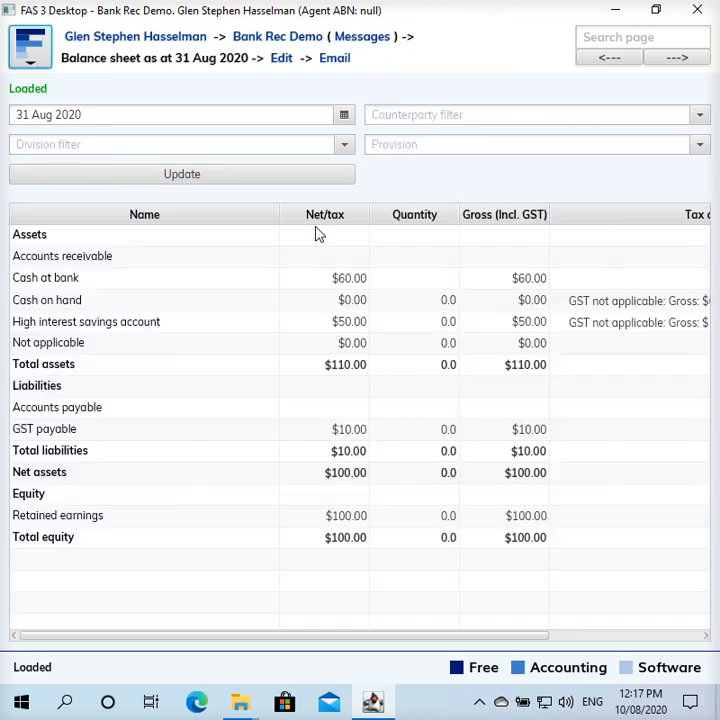
click(209, 326)
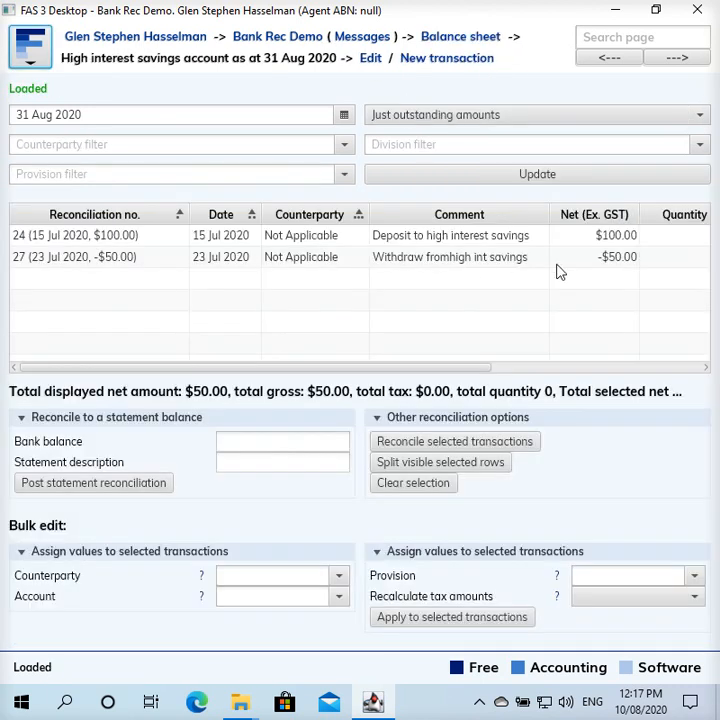
click(614, 239)
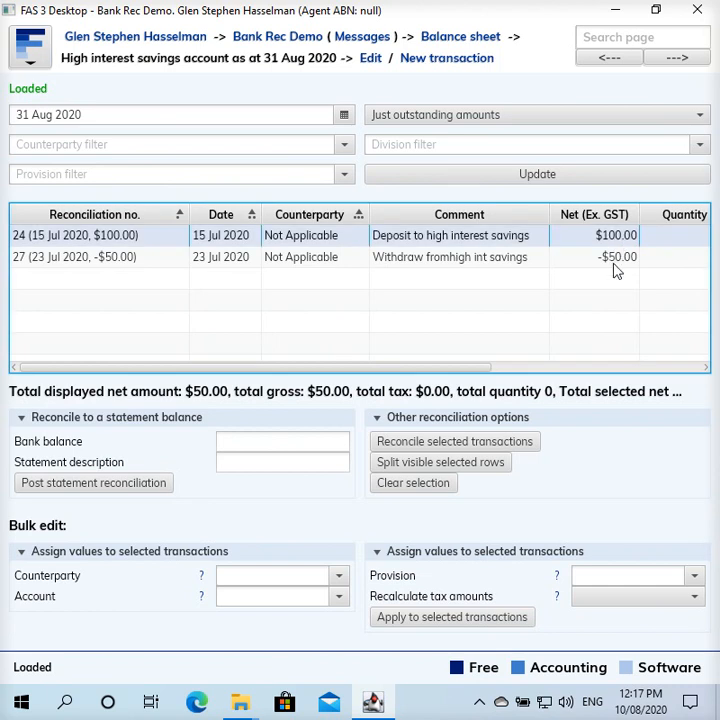
click(618, 262)
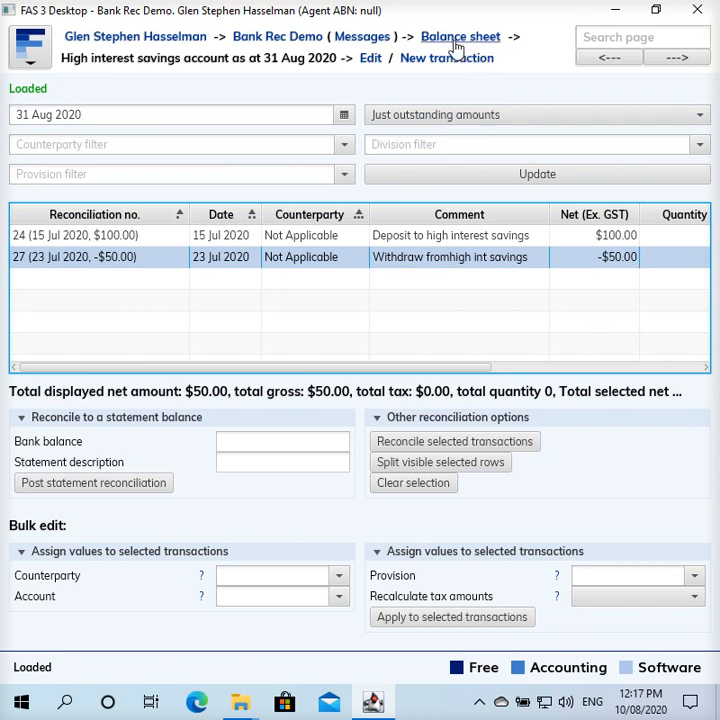
Start a new general journal transaction for Bank Rec Demo and date it 31 Jul 2020.
click(272, 37)
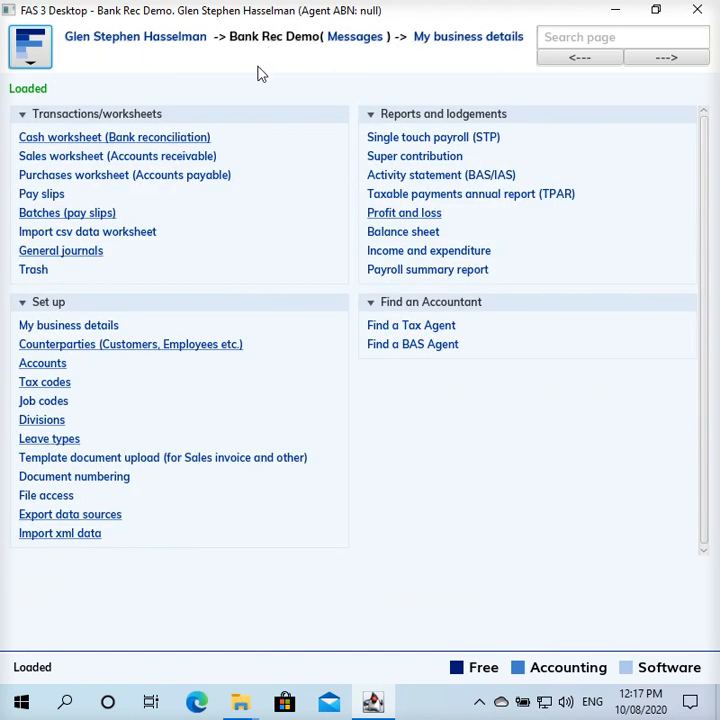
click(80, 257)
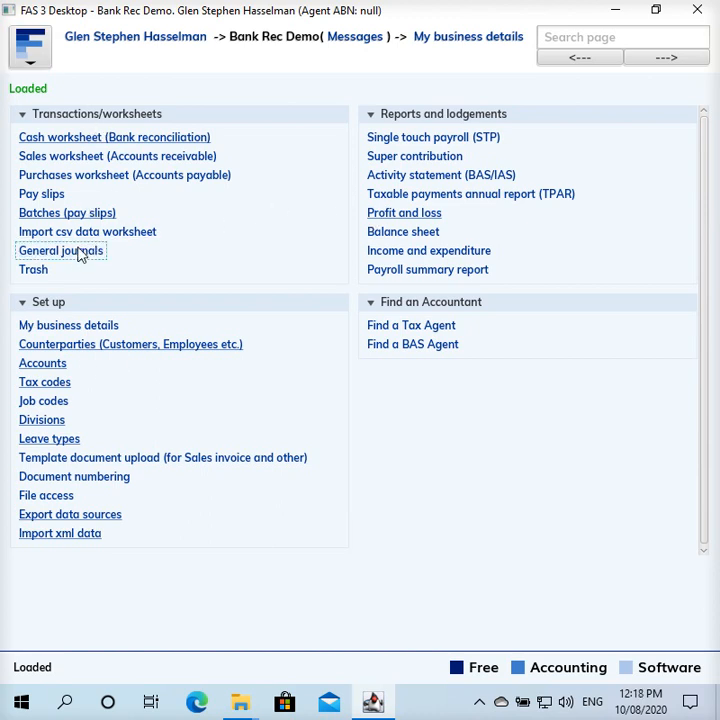
click(402, 62)
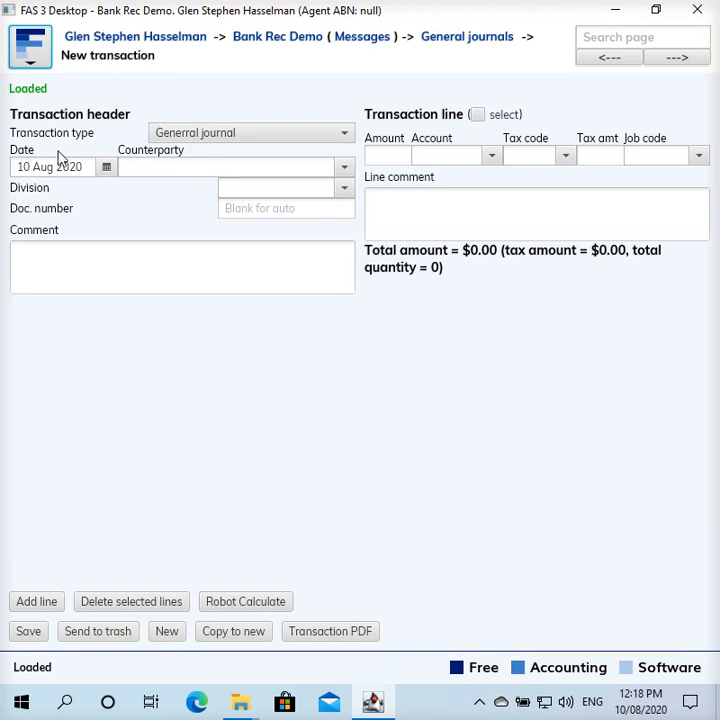
click(105, 167)
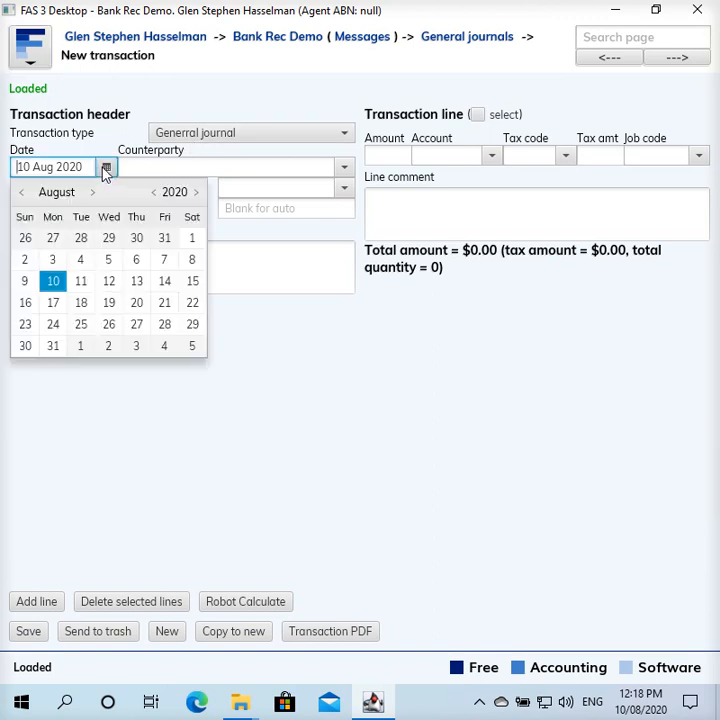
click(22, 194)
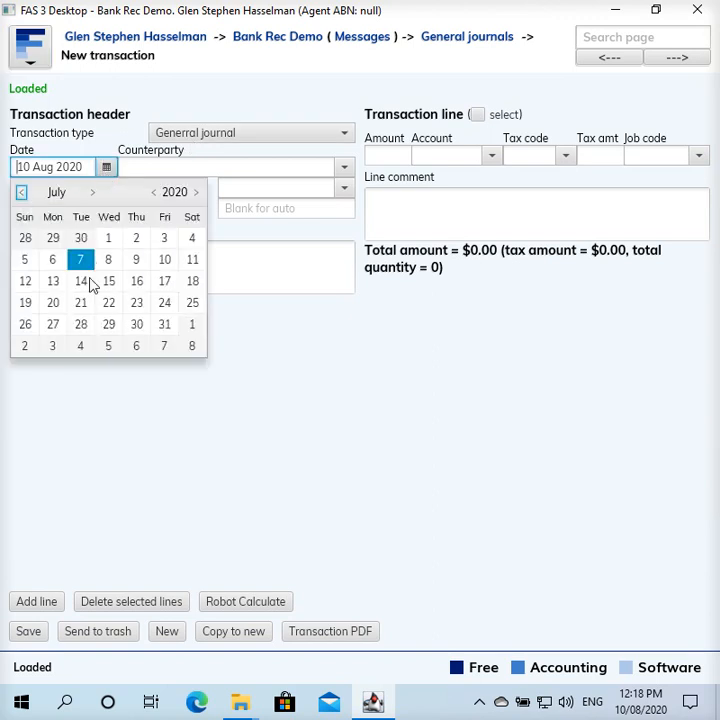
click(164, 325)
Set the journal's counterparty to Not Applicable and its header comment to "Bank charges".
click(182, 168)
text(not)
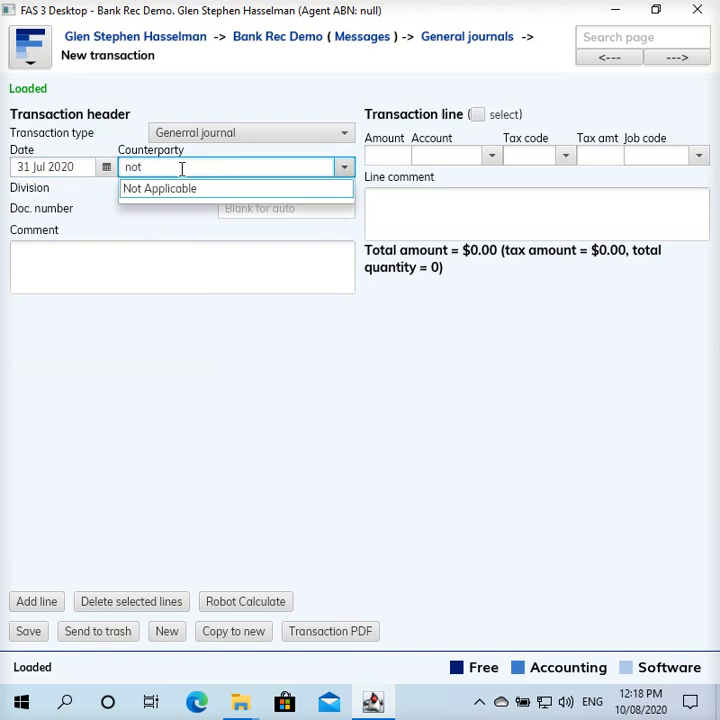
key(Return)
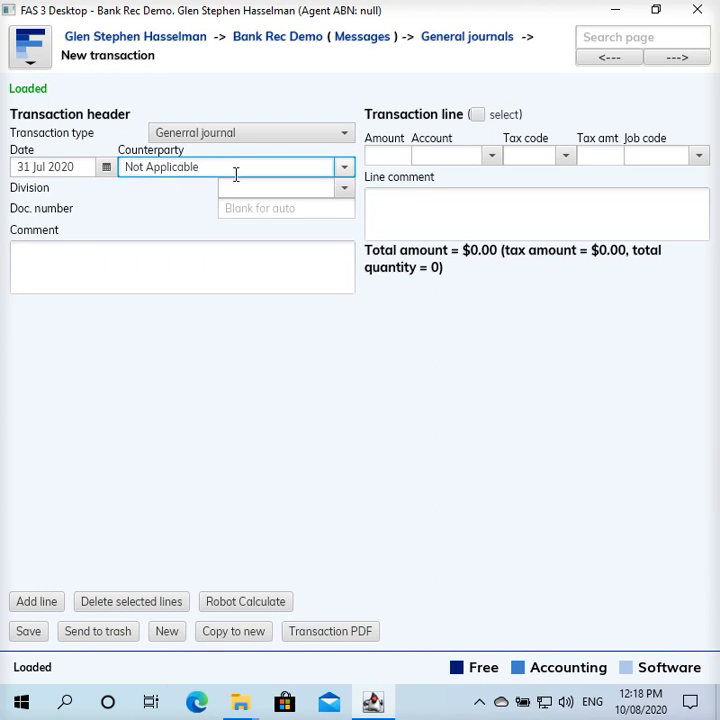
click(224, 272)
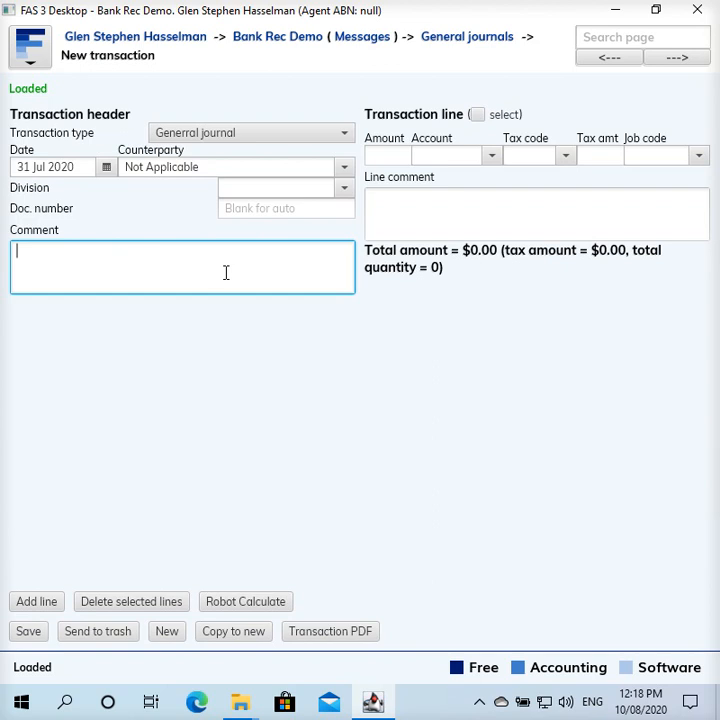
text(Bank charges)
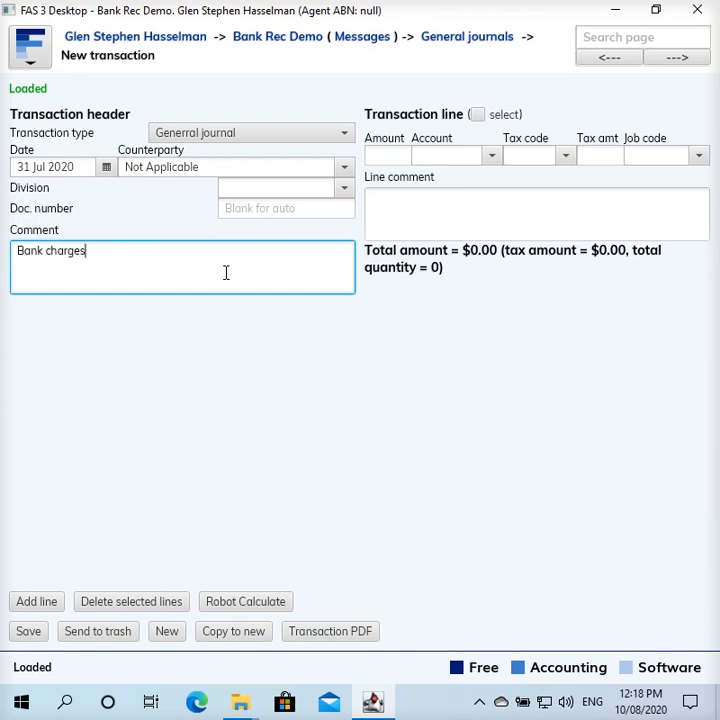
Fill the first journal line with amount 10 and account Bank charges, keeping tax code GST free purchase.
key(Tab)
key(Tab)
text(10)
key(Tab)
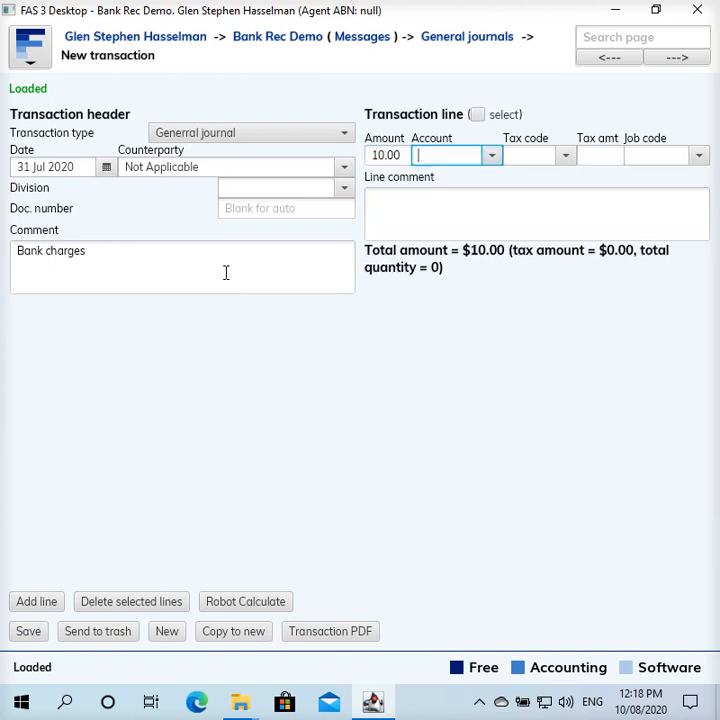
text(ban)
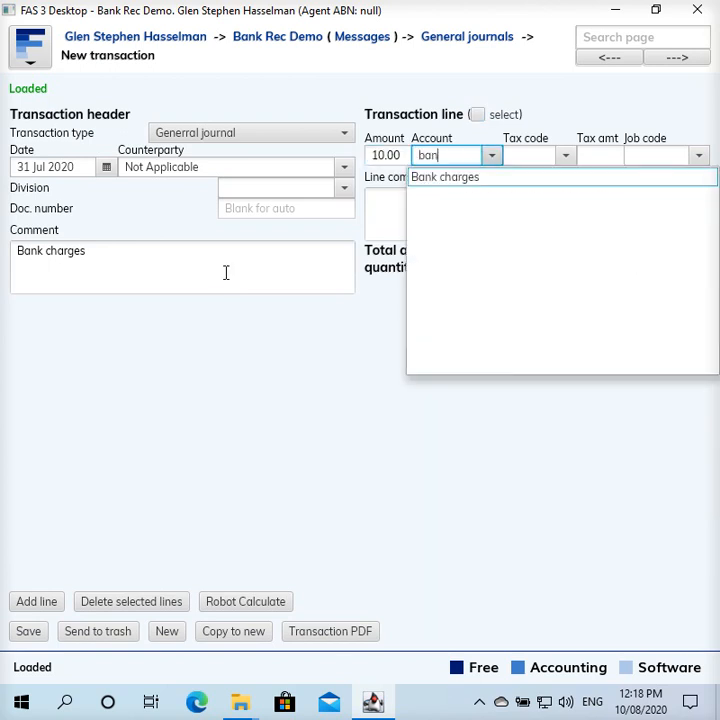
key(Return)
key(Tab)
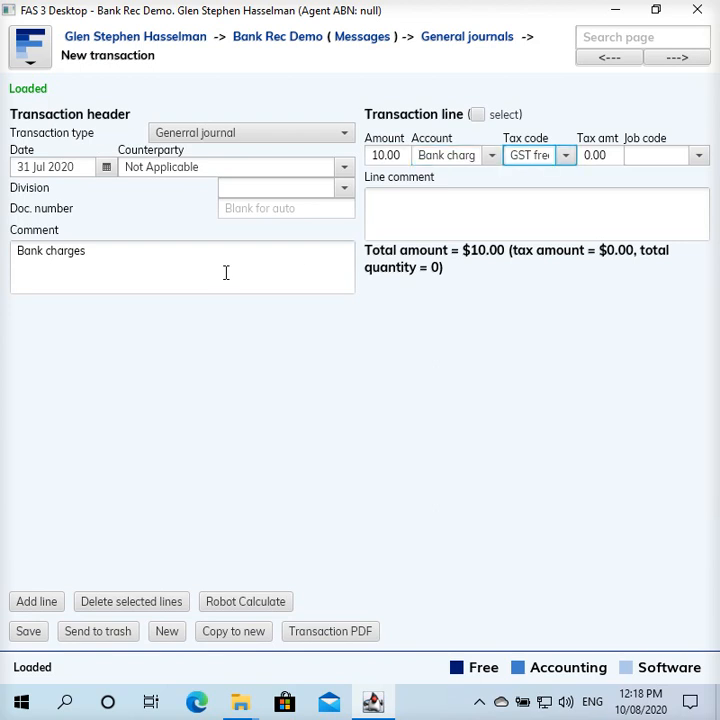
click(566, 156)
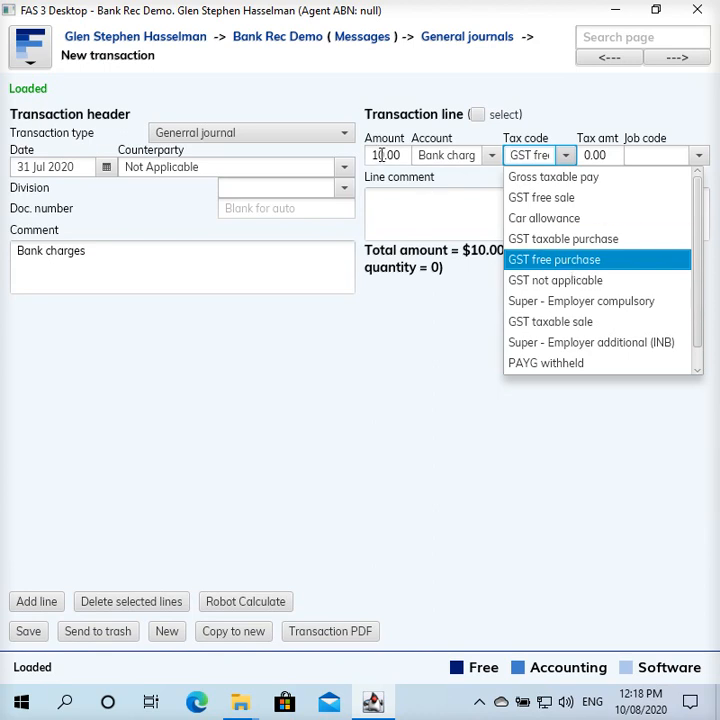
click(566, 157)
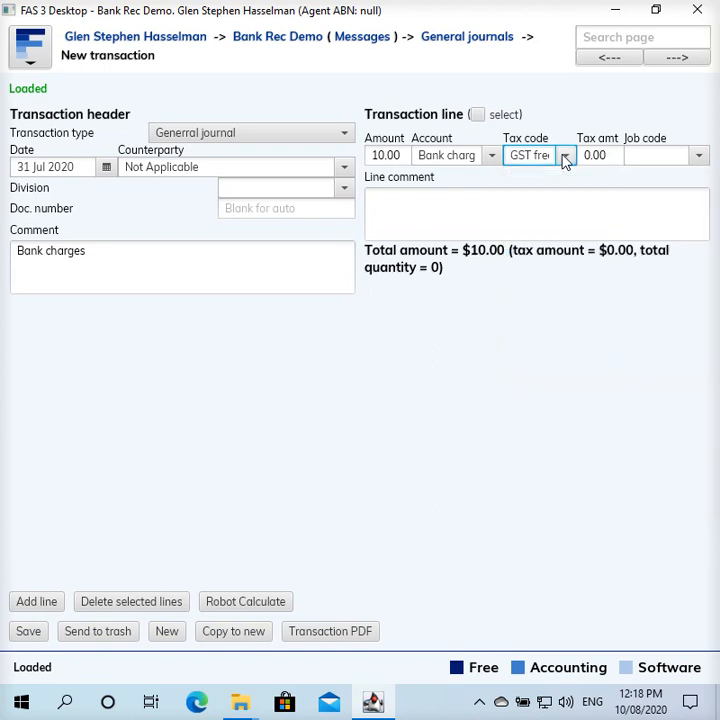
Add a second journal line of -10 against High interest savings account and save the bank charges journal.
click(36, 601)
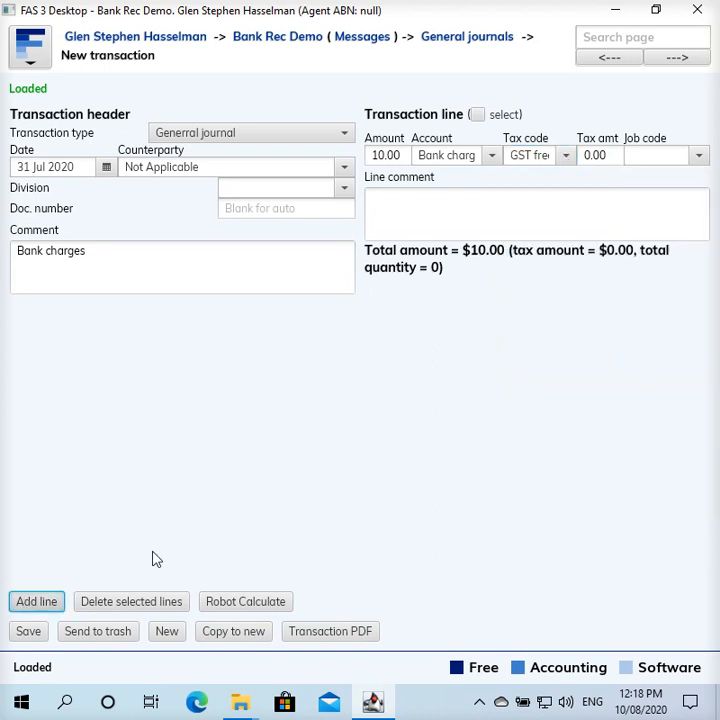
click(394, 288)
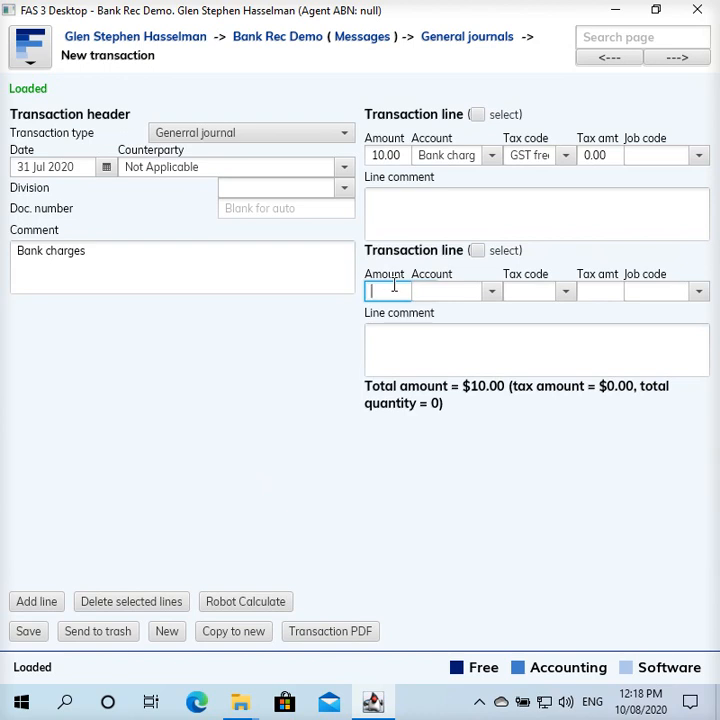
text(-10)
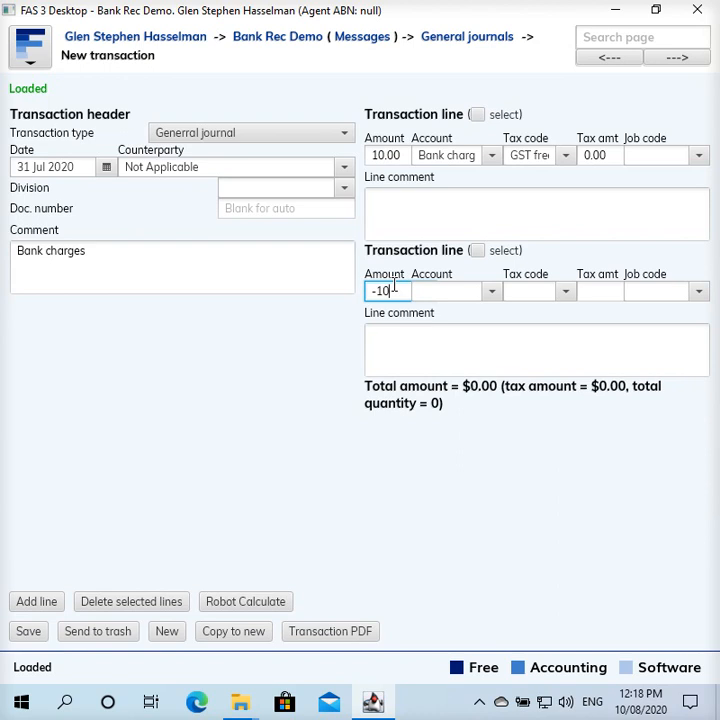
key(Tab)
text(high)
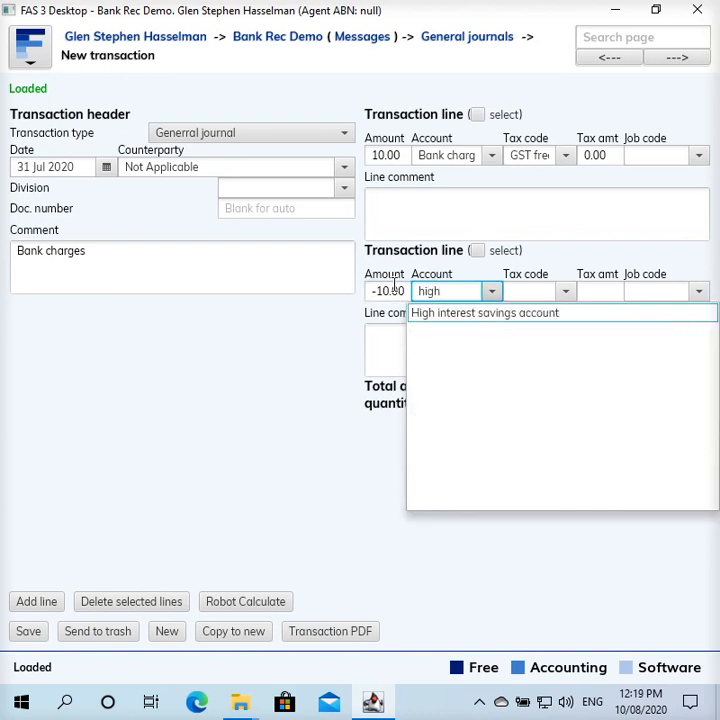
key(Return)
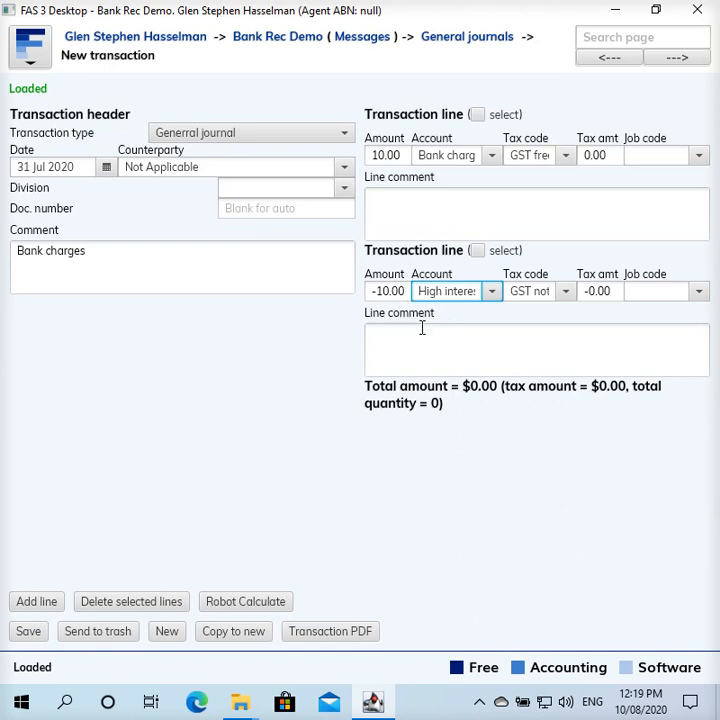
click(29, 632)
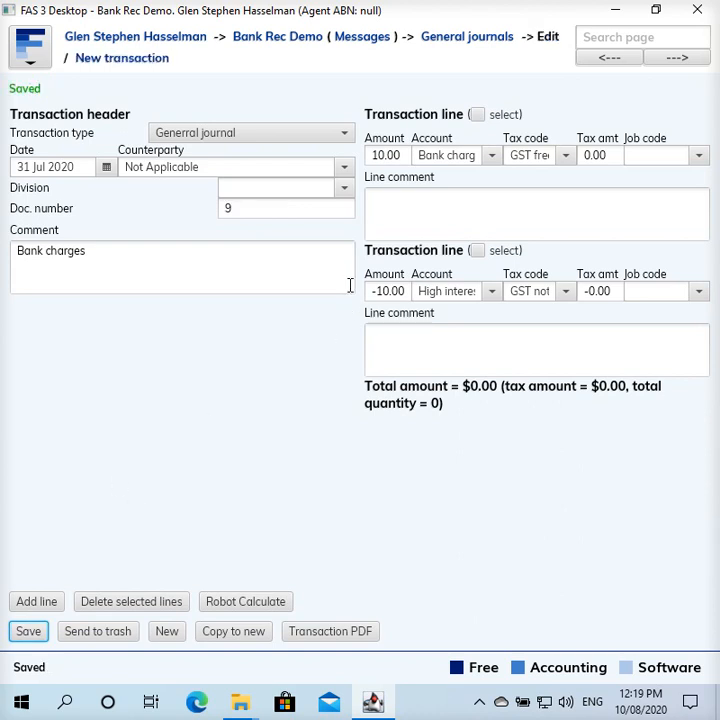
Start another general journal transaction and date it 31 Jul 2020.
click(141, 60)
click(106, 166)
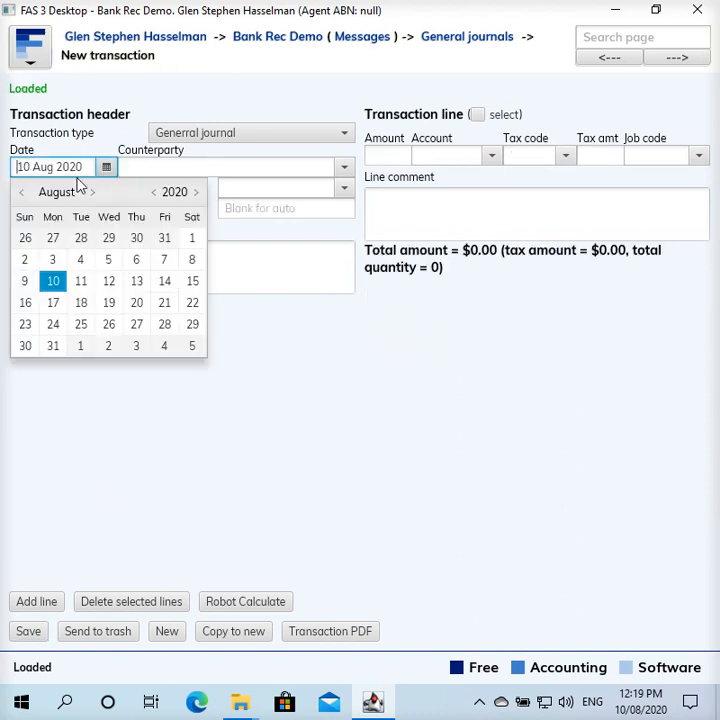
click(21, 192)
click(164, 323)
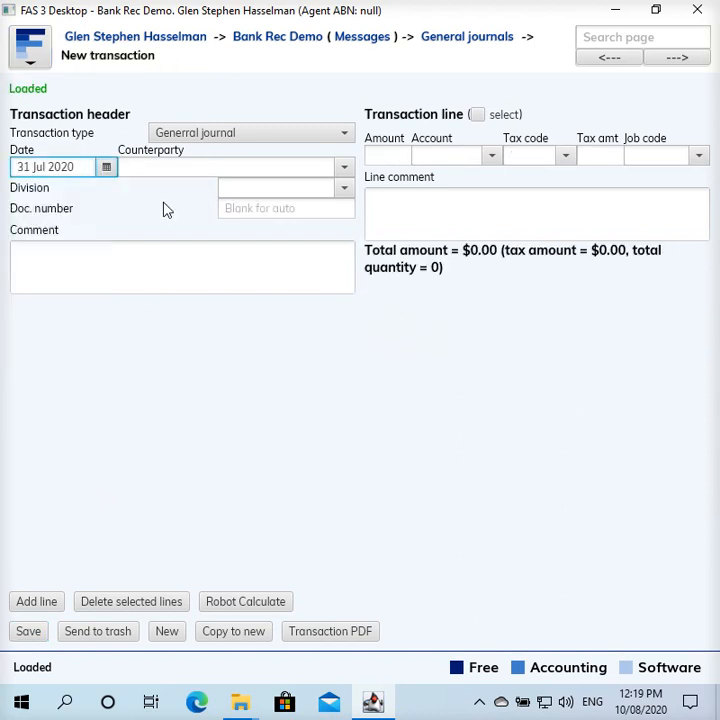
Set the new journal's counterparty to Not Applicable and its header comment to "Interest received".
click(181, 167)
text(no)
key(Return)
key(Tab)
key(Tab)
text(Int)
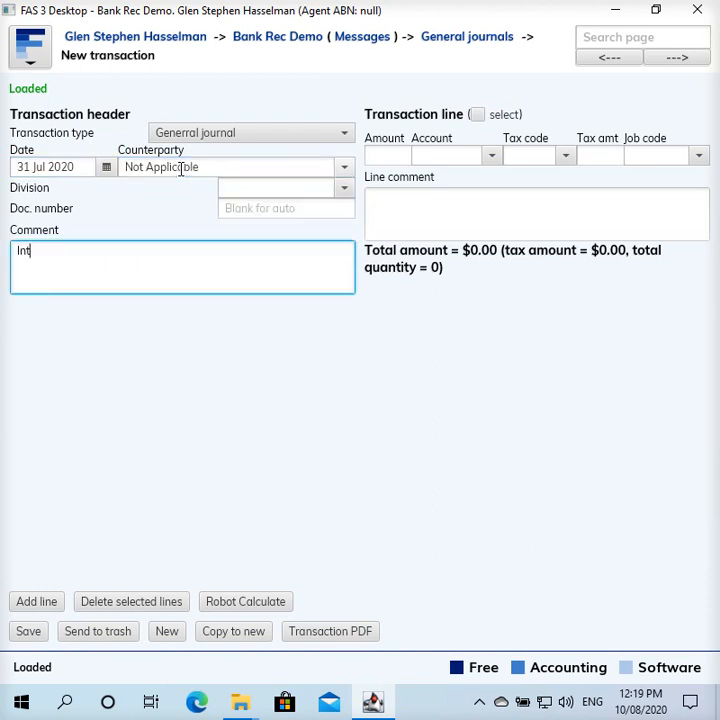
text(erest rec)
text(eive)
text(e)
key(BackSpace)
text(d)
key(Tab)
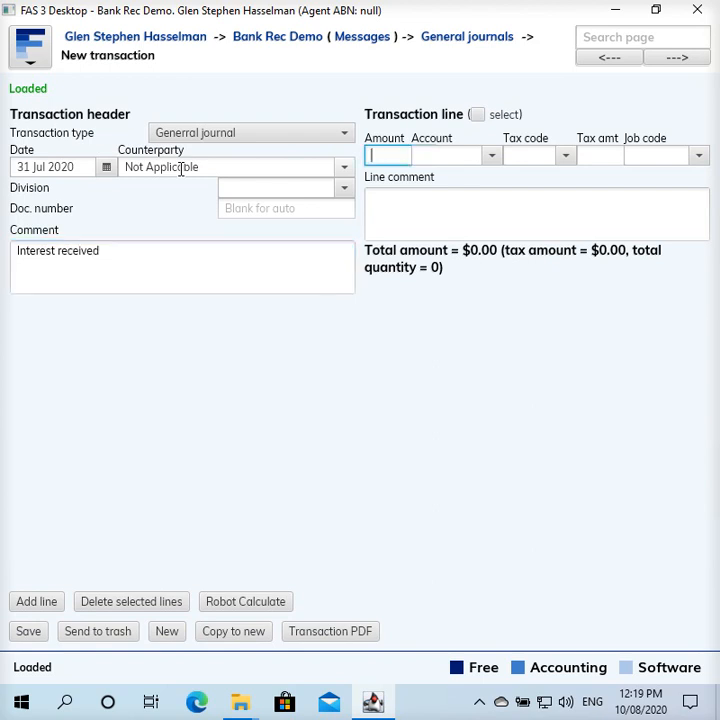
Fill the first journal line with amount 0.50 against the High interest savings account.
text(0.5)
key(Tab)
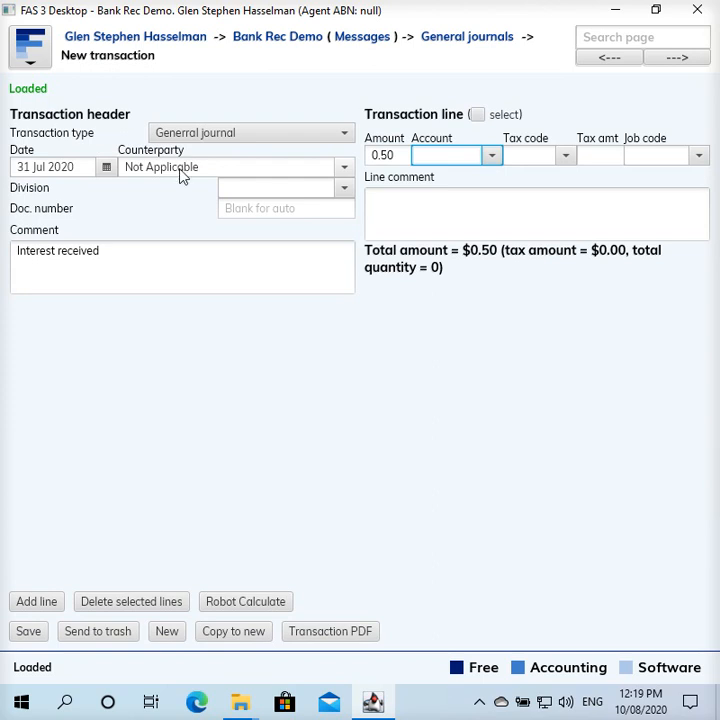
text(high)
key(Return)
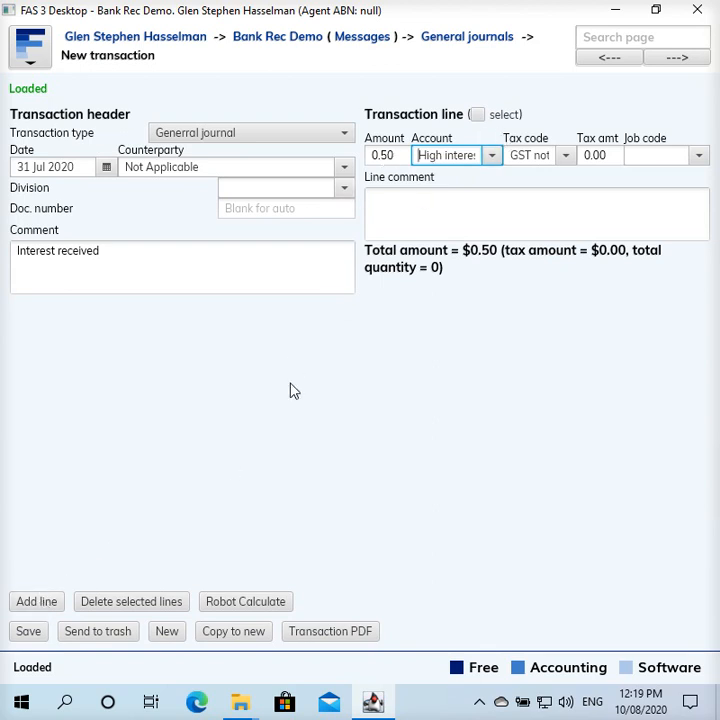
Add a second journal line of -0.50 against Interest received and save the interest journal.
click(60, 600)
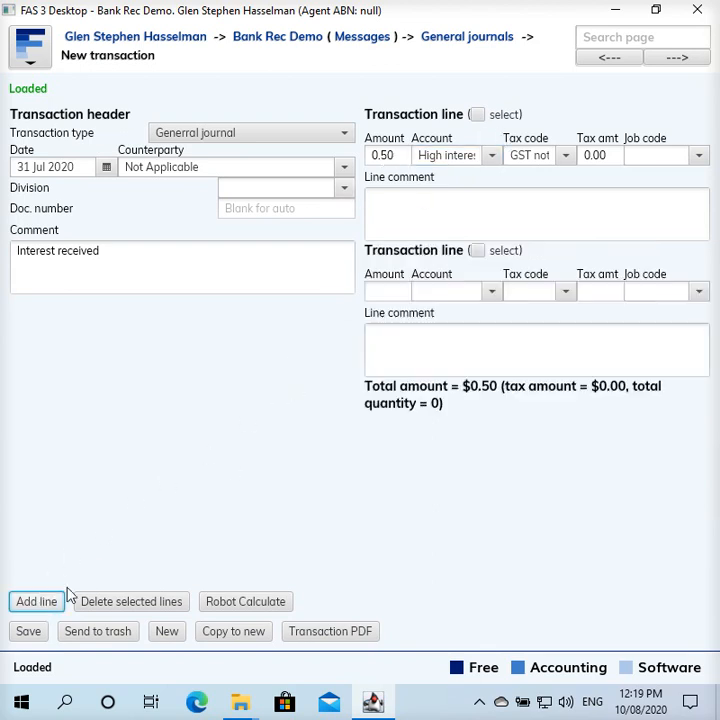
click(391, 292)
text(-0)
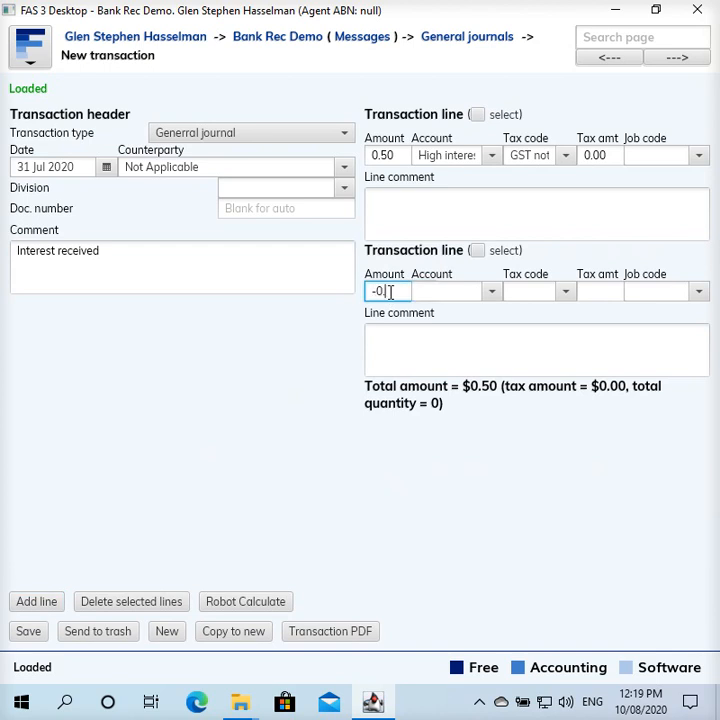
text(.5)
key(Tab)
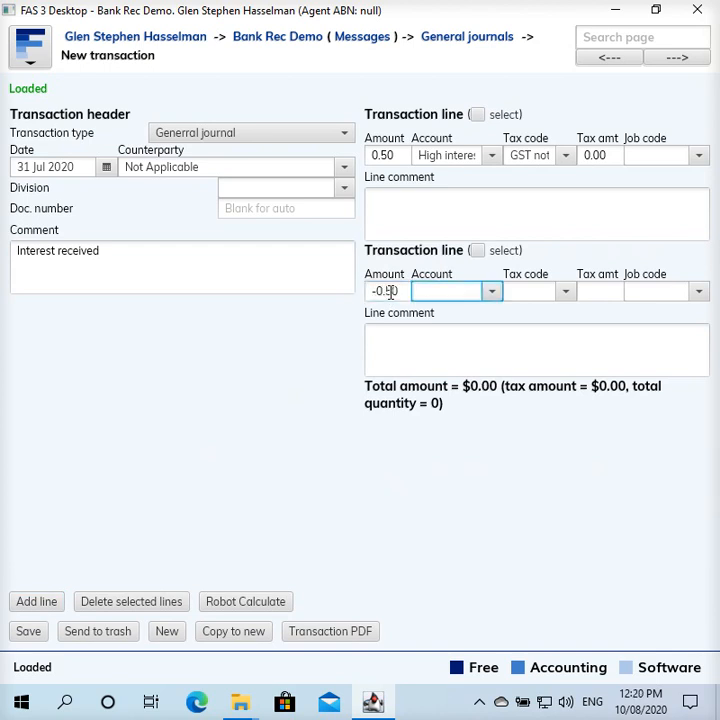
text(int)
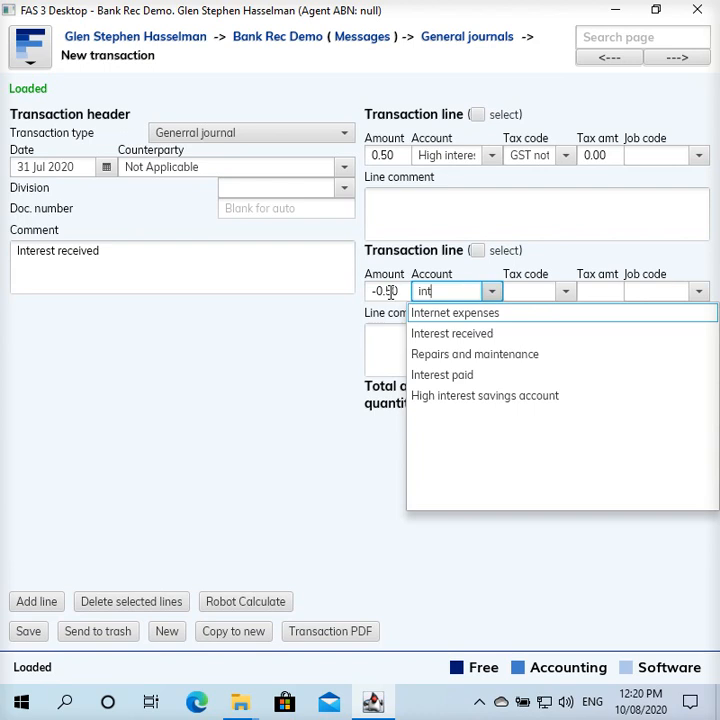
key(Down)
key(Return)
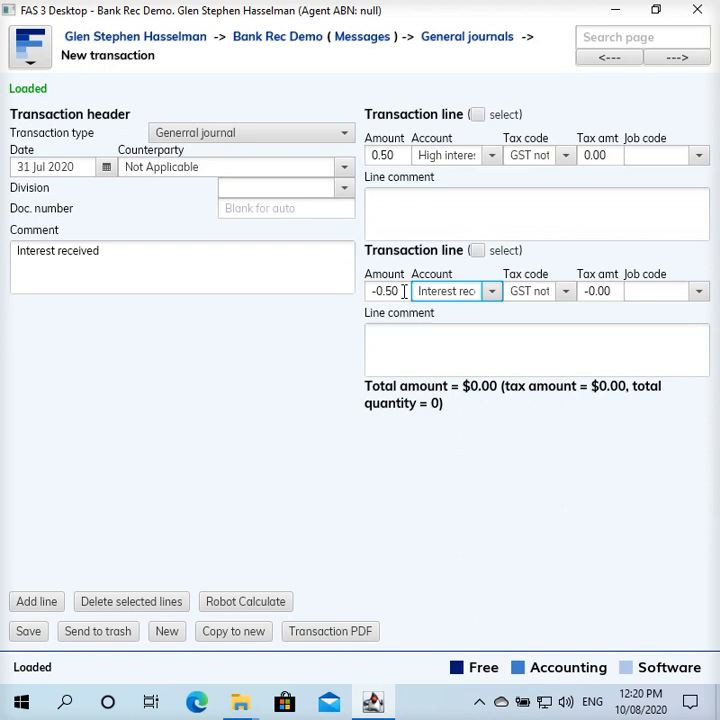
click(20, 638)
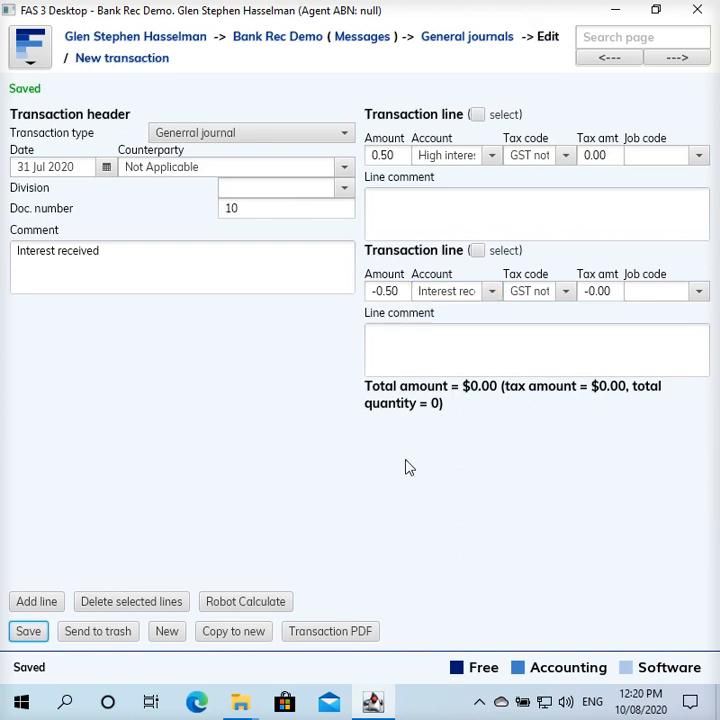
Open the High interest savings account from Bank Rec Demo's balance sheet and update its transaction listing to 31 Jul 2020.
click(298, 40)
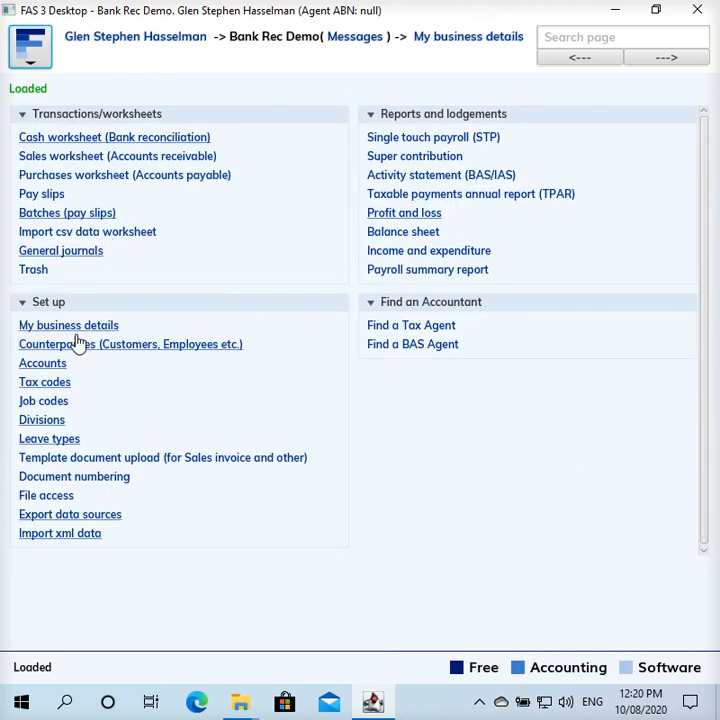
click(400, 234)
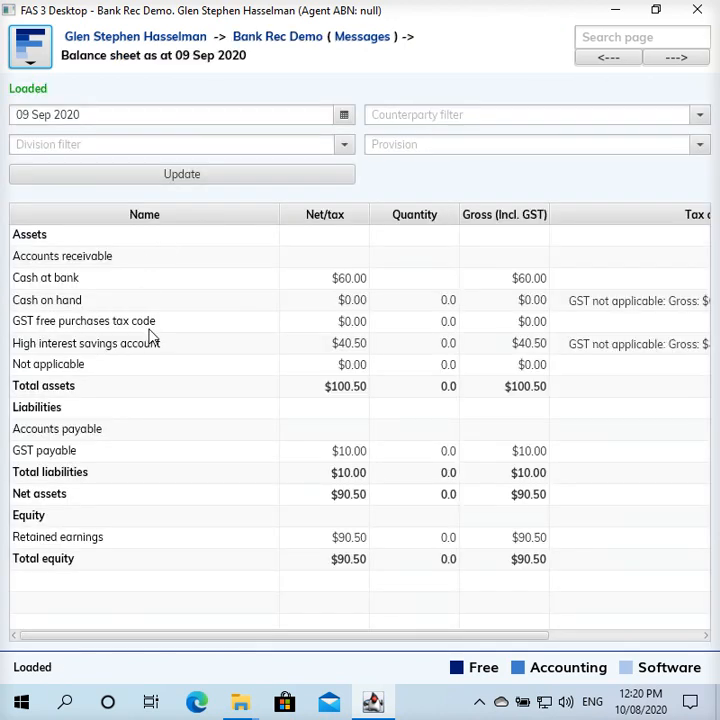
double_click(149, 343)
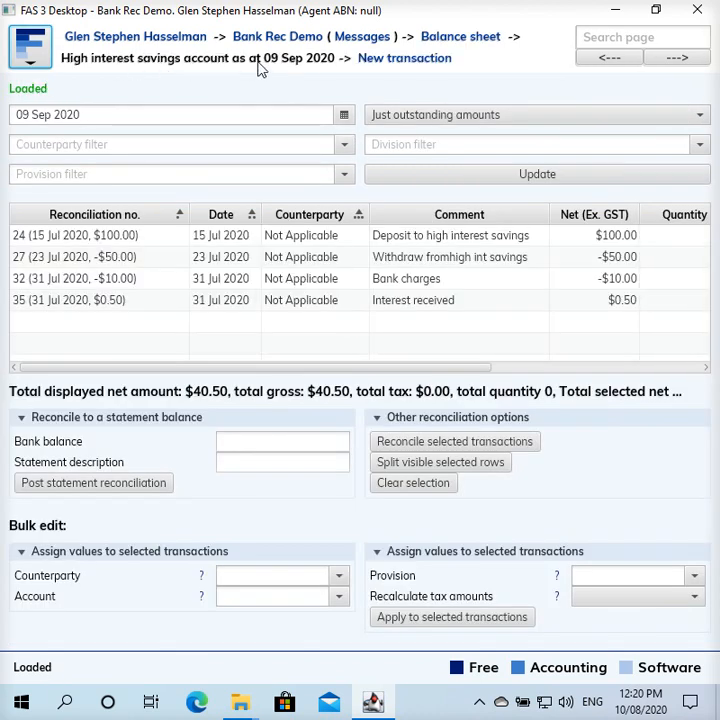
click(344, 116)
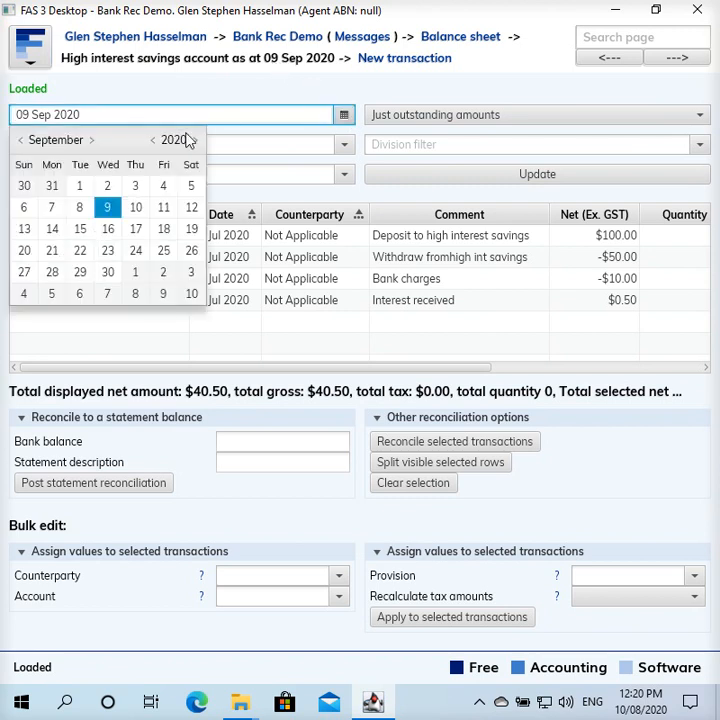
click(20, 141)
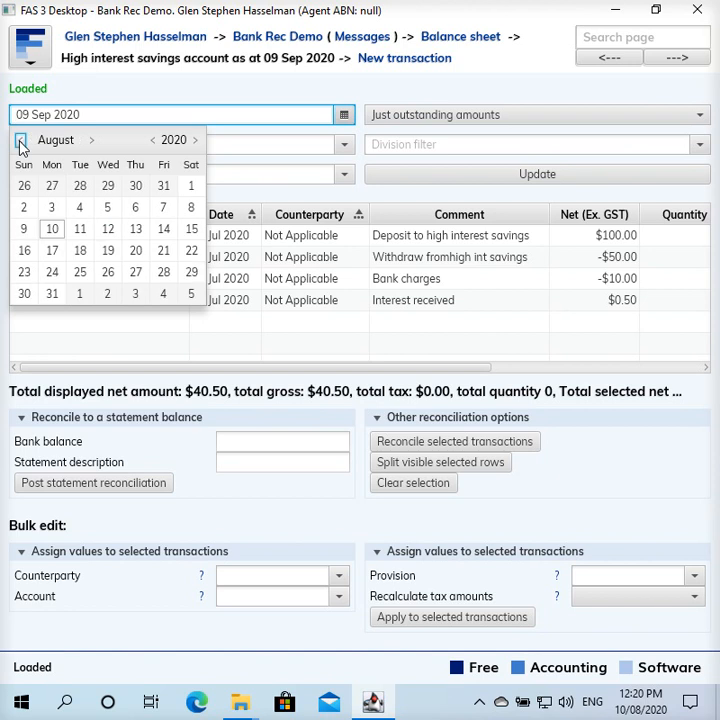
click(163, 185)
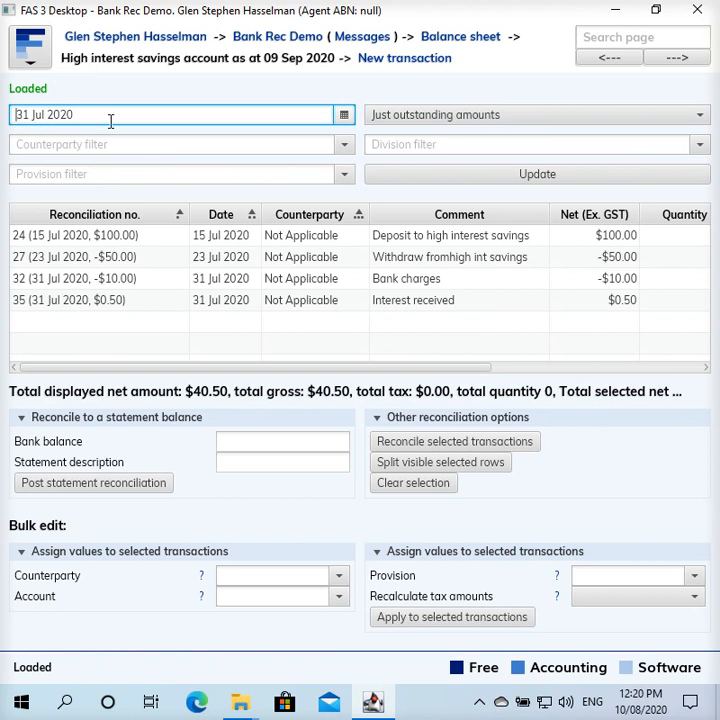
click(406, 184)
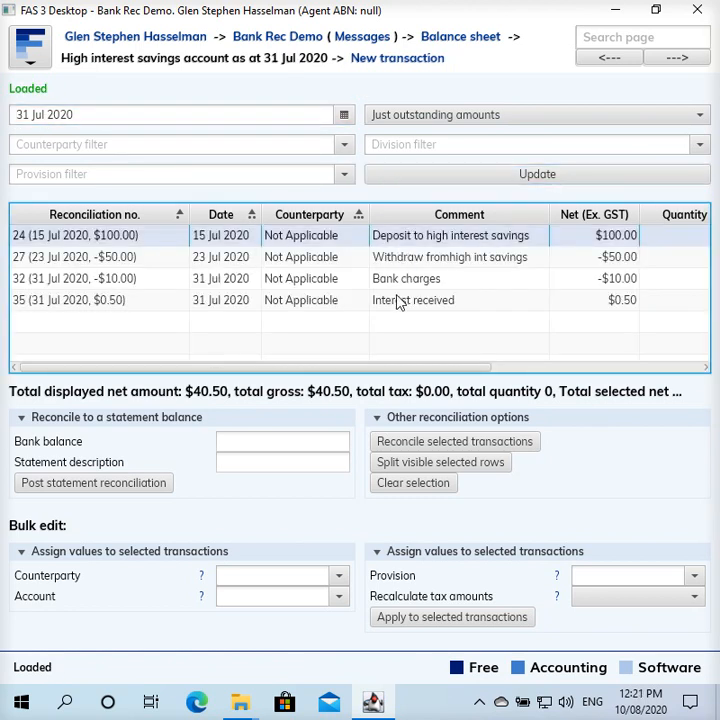
Reconcile all four outstanding savings transactions to a bank balance of 40.50 with the statement description "Bank statement balance".
shift+click(398, 302)
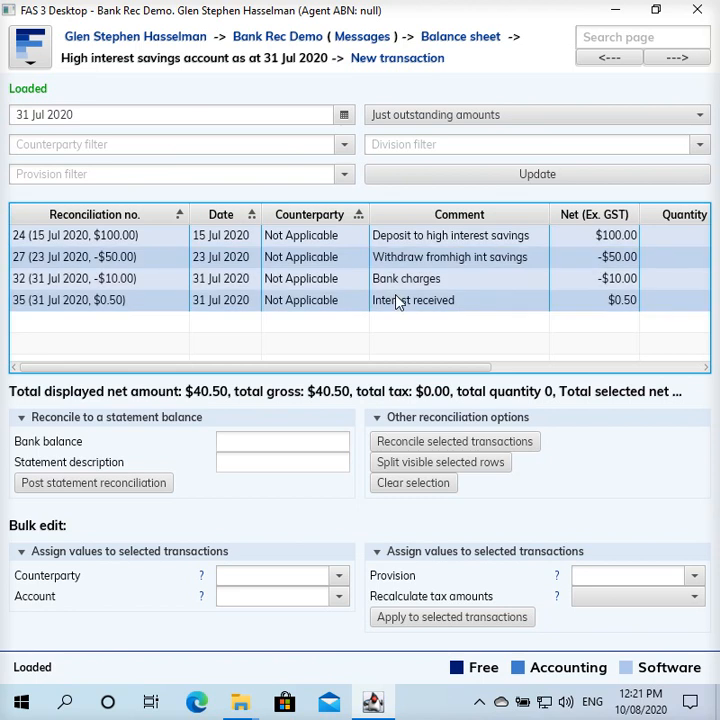
click(318, 441)
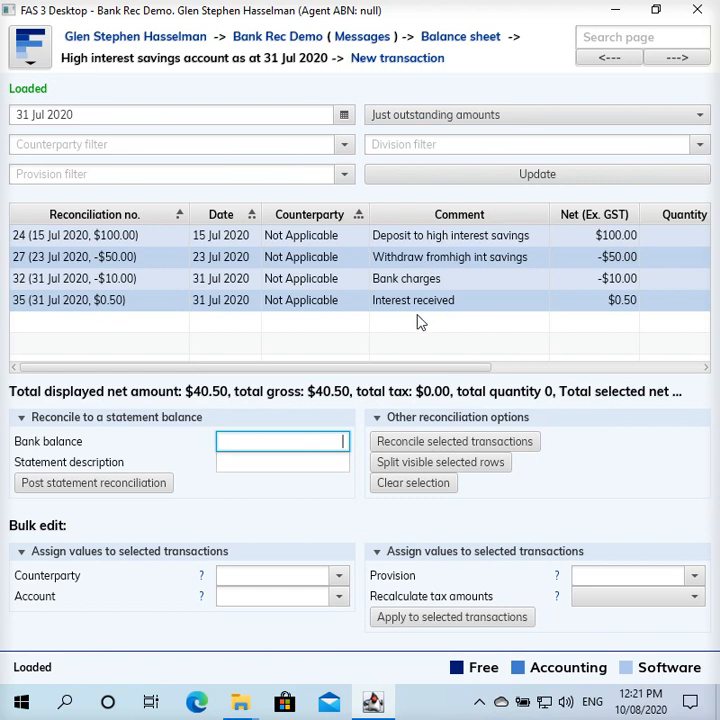
text(4)
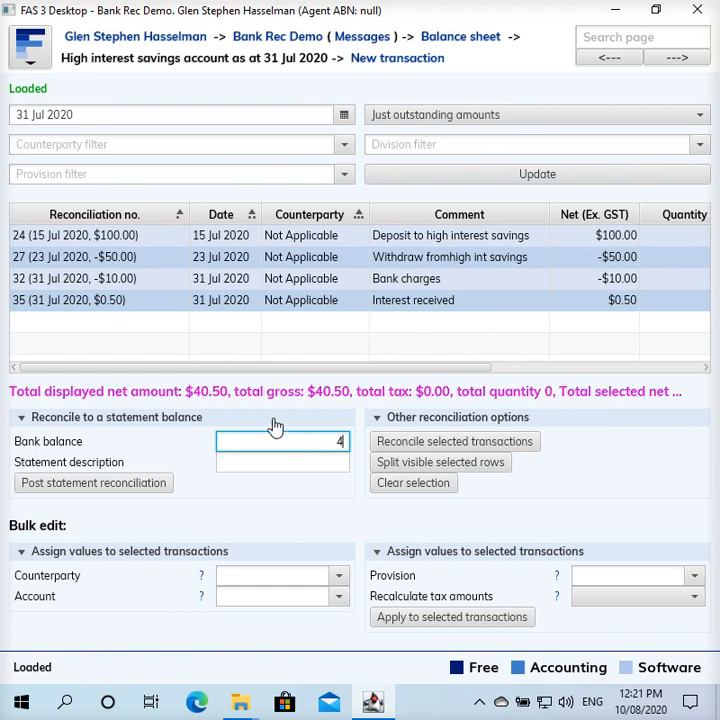
text(0.50)
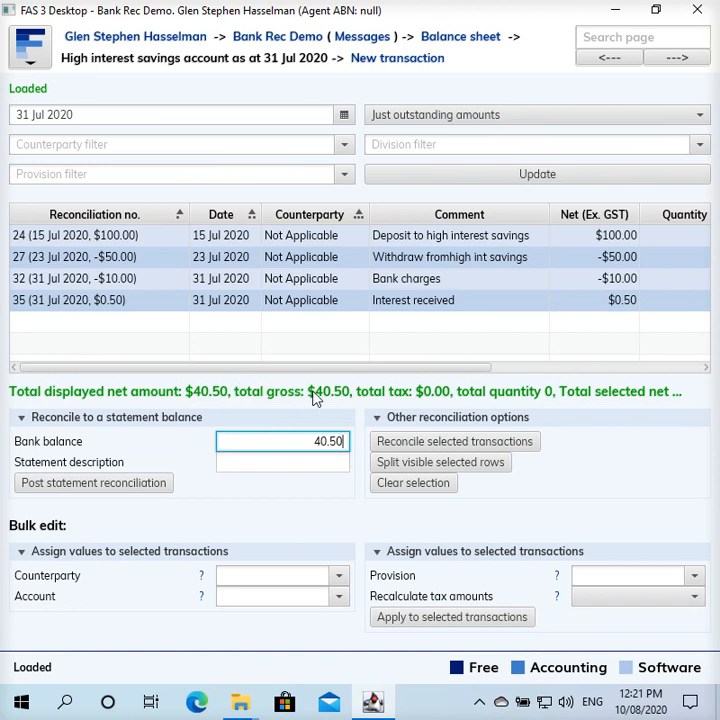
click(314, 459)
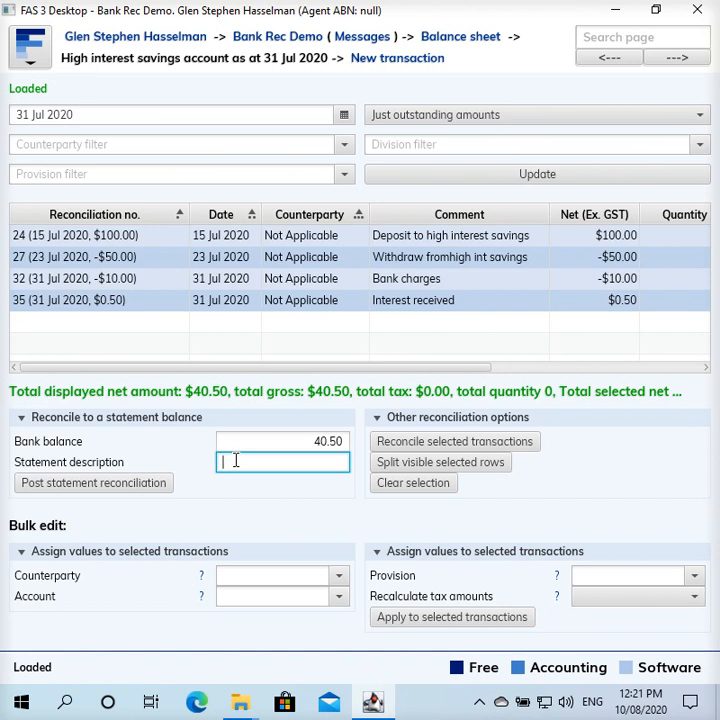
text(Bank statement balance)
click(143, 485)
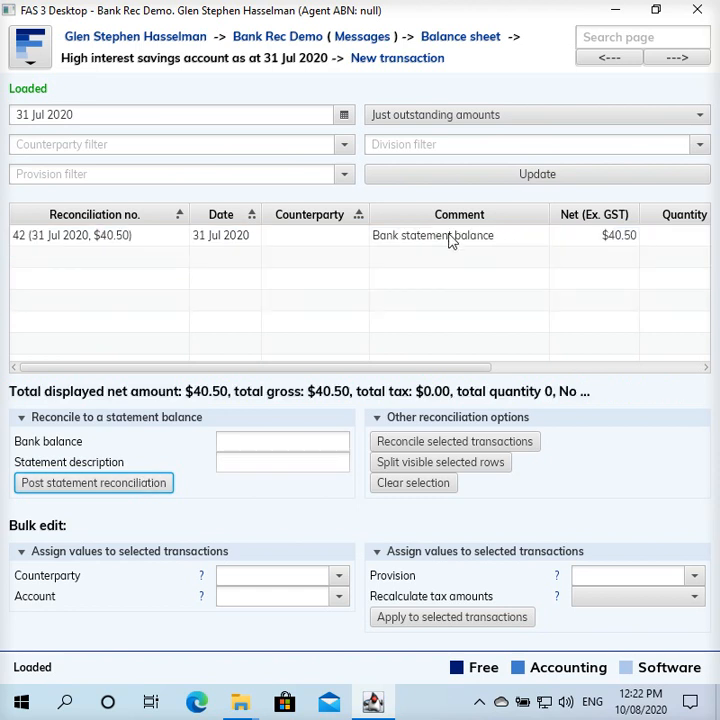
click(477, 235)
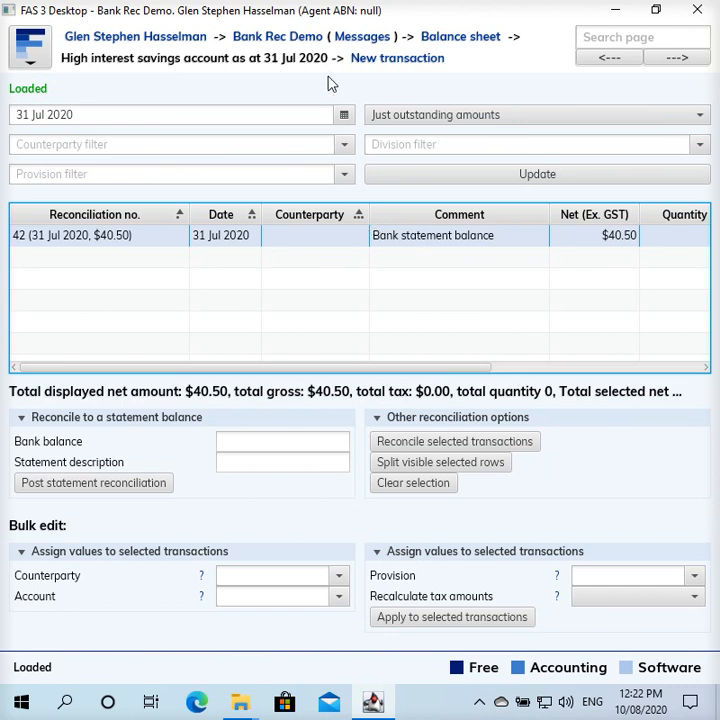
Run Bank Rec Demo's profit and loss report from 01 Jul 2020 to 31 Aug 2020 and examine the interest received and bank charges.
click(316, 38)
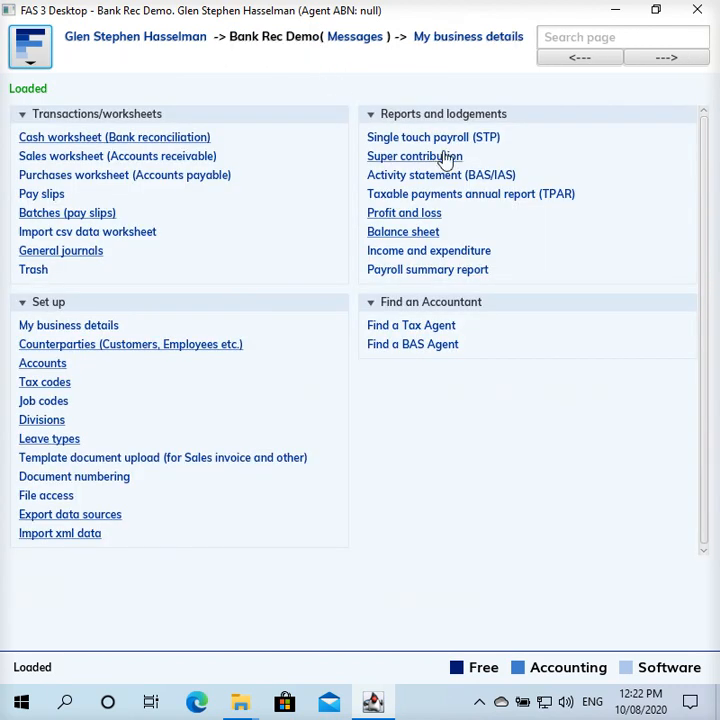
click(434, 214)
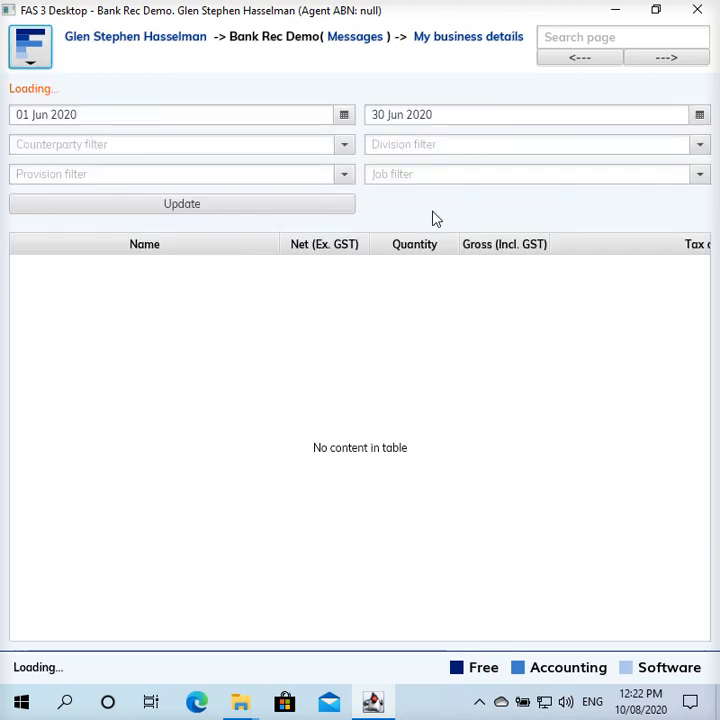
click(344, 116)
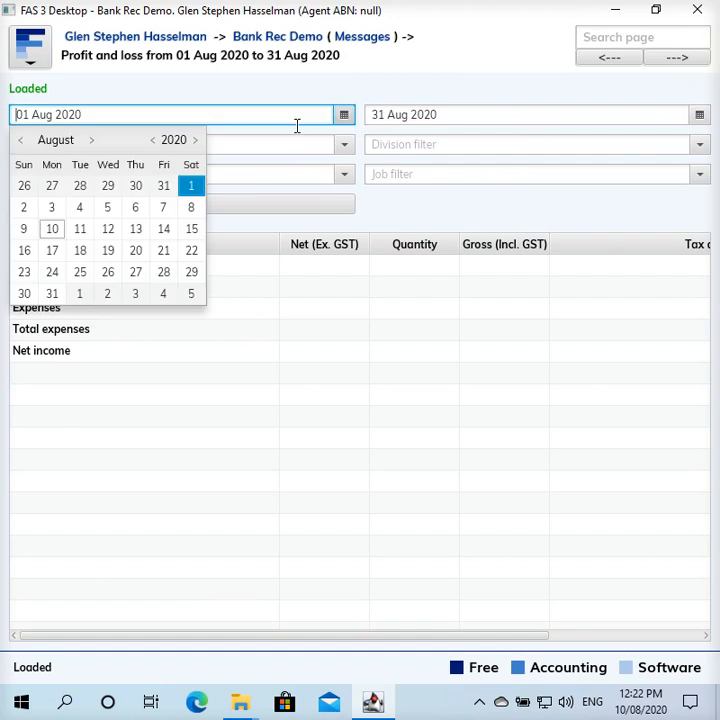
click(20, 140)
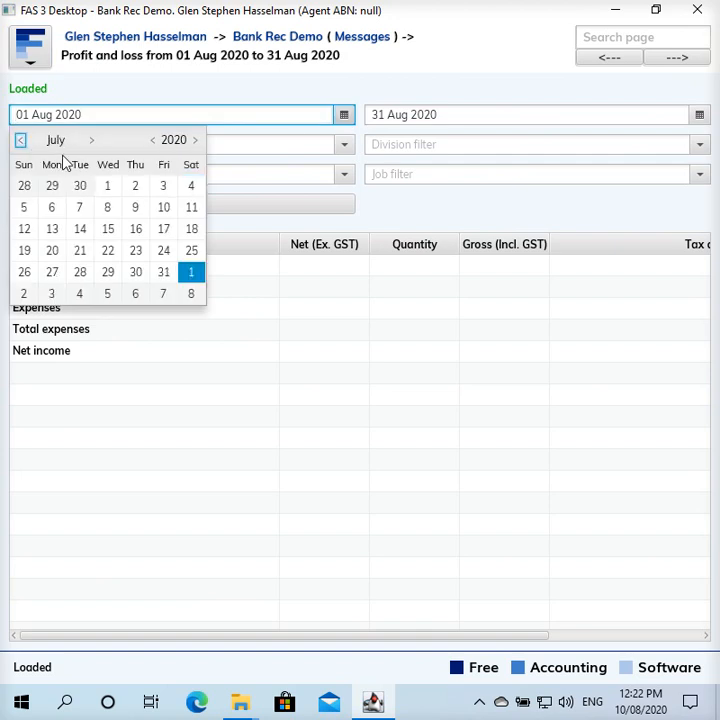
click(107, 185)
click(142, 204)
click(214, 294)
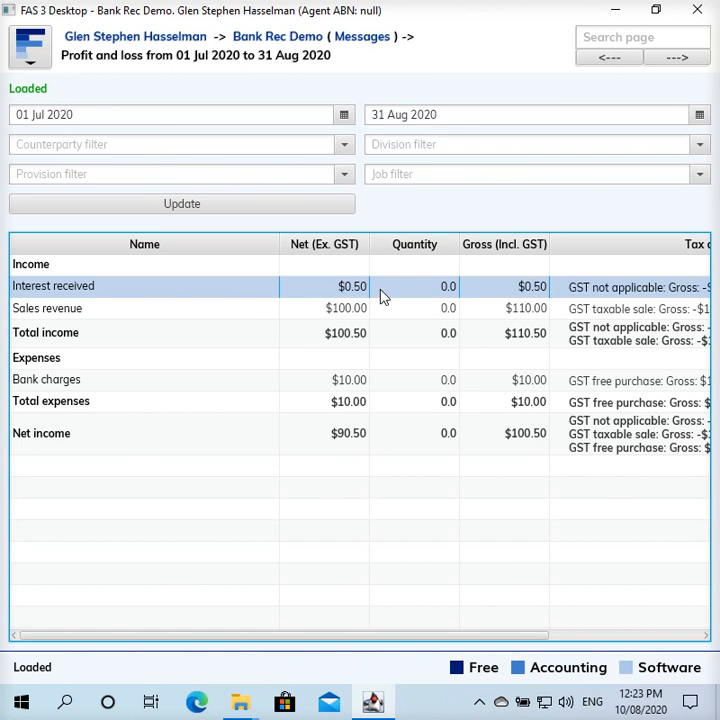
click(337, 379)
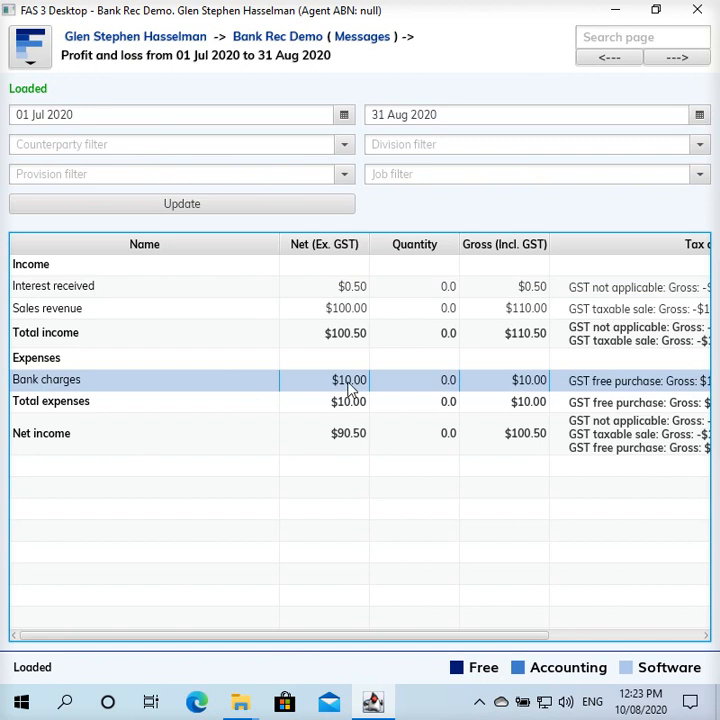